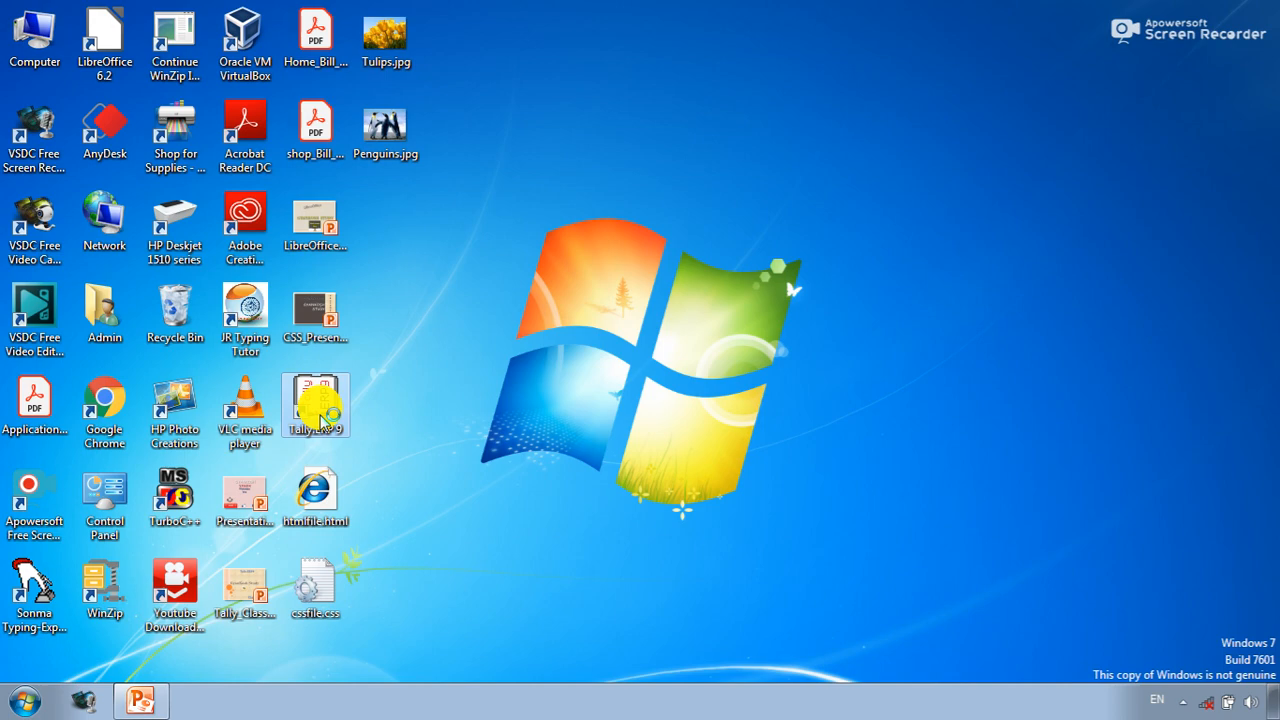
- Launch Tally.ERP 9 and start working in Educational Mode
double_click(318, 410)
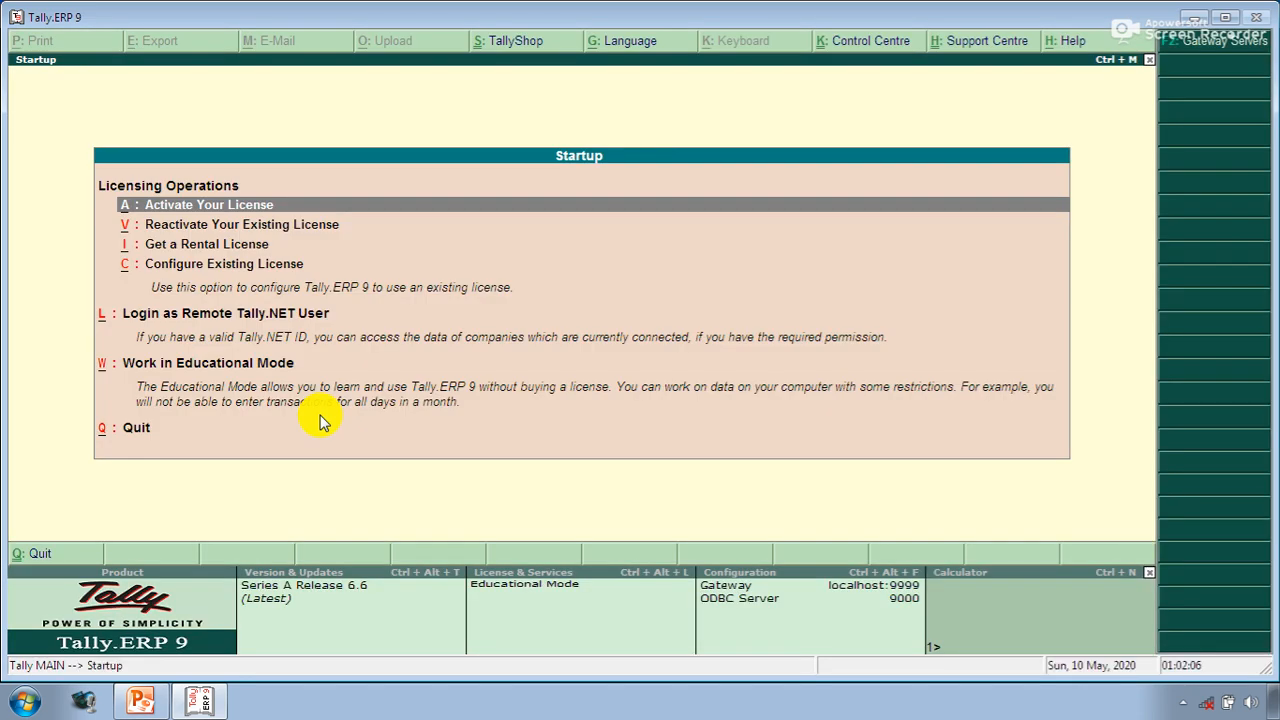
key("Down")
key("Down")
key("Down")
key("Down")
key("Down")
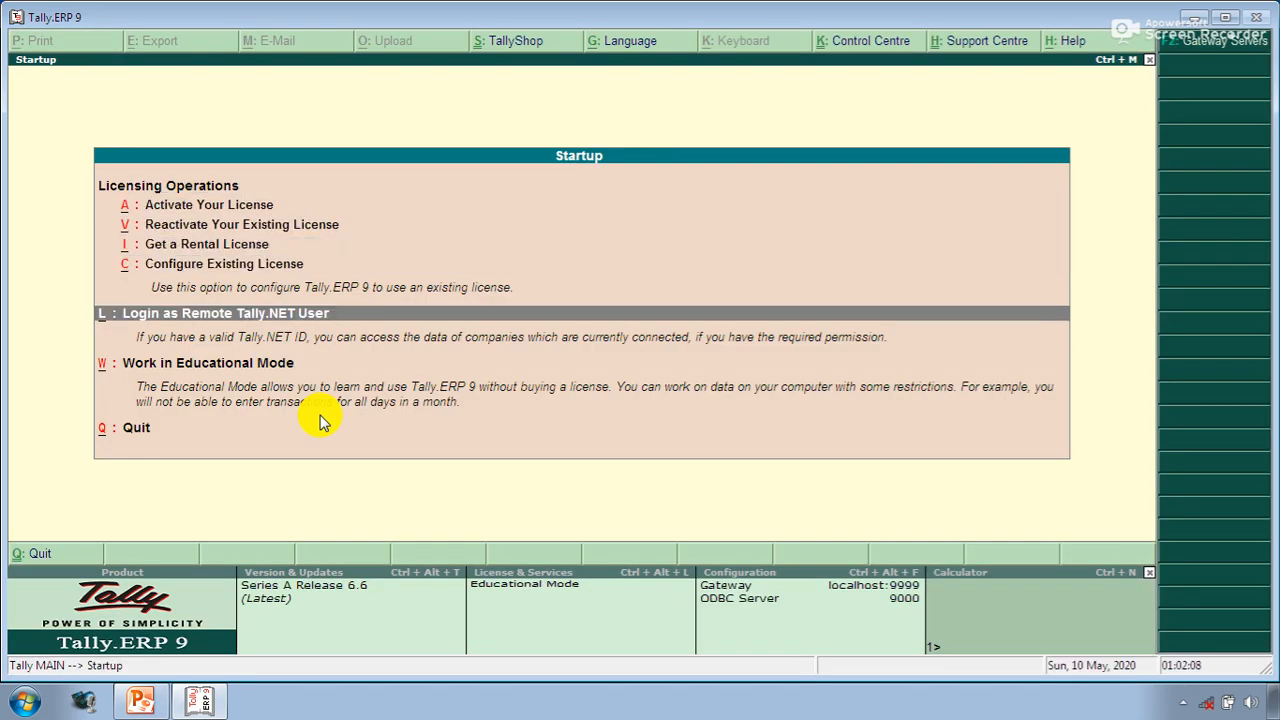
key("Return")
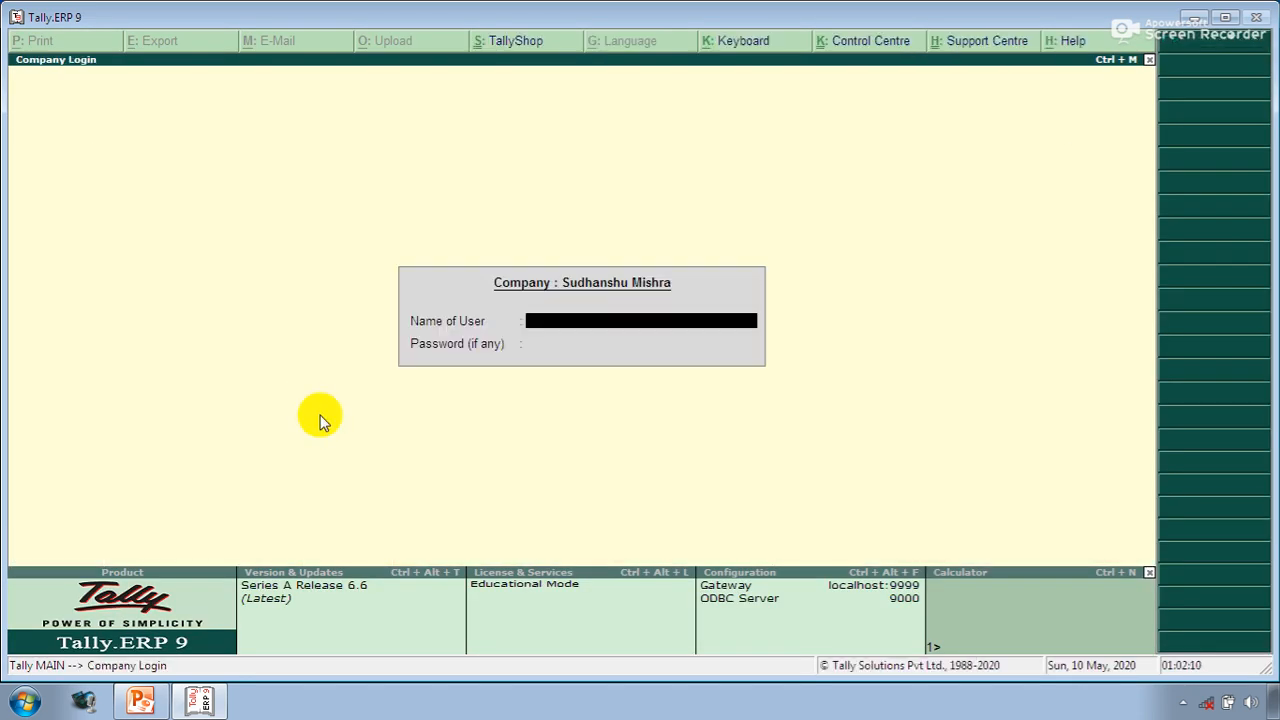
key("Return")
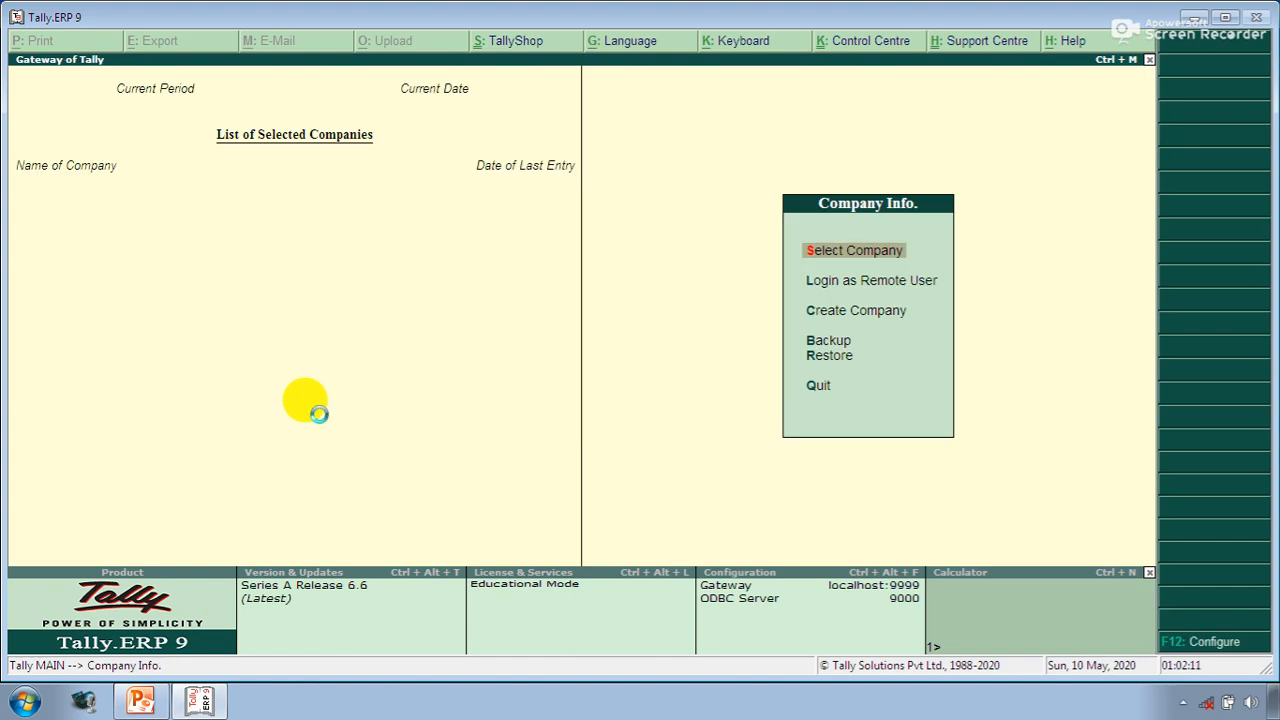
- Open the RAM & SONS Pvt. Ltd. company and log in with the user name and password
key("Return")
type("Ram")
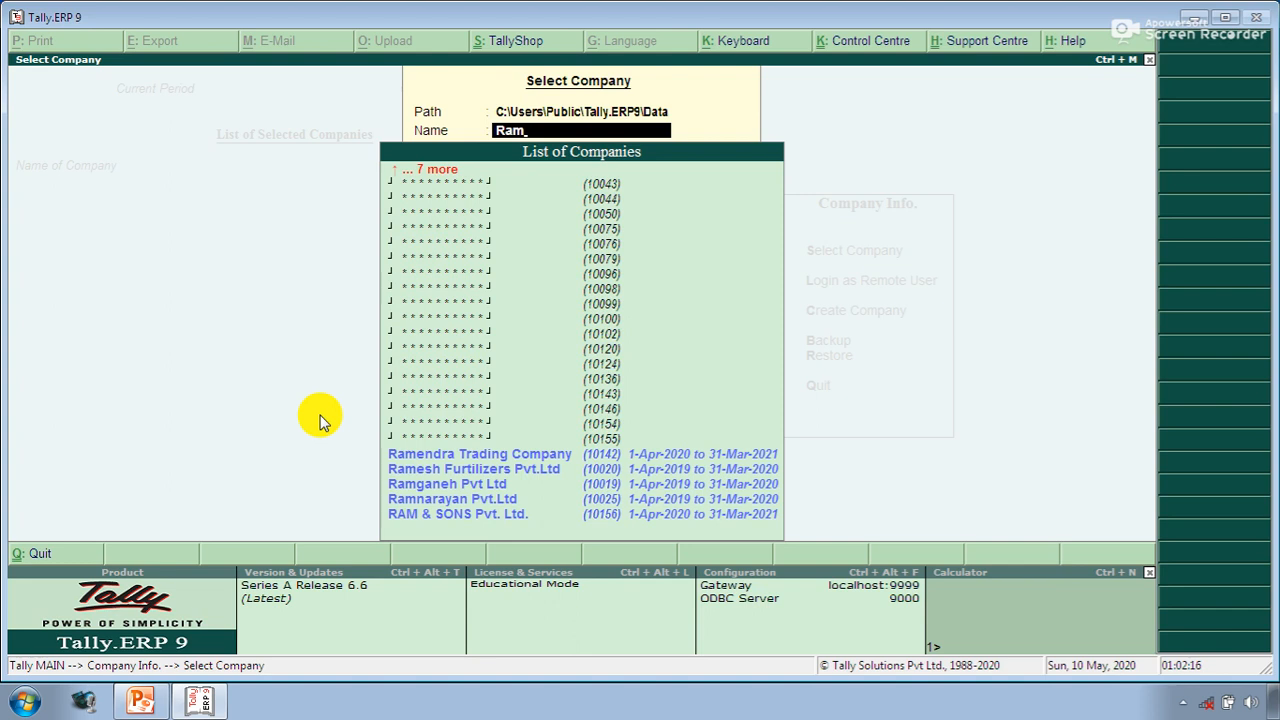
key("Down")
key("Down")
key("Down")
key("Down")
key("Down")
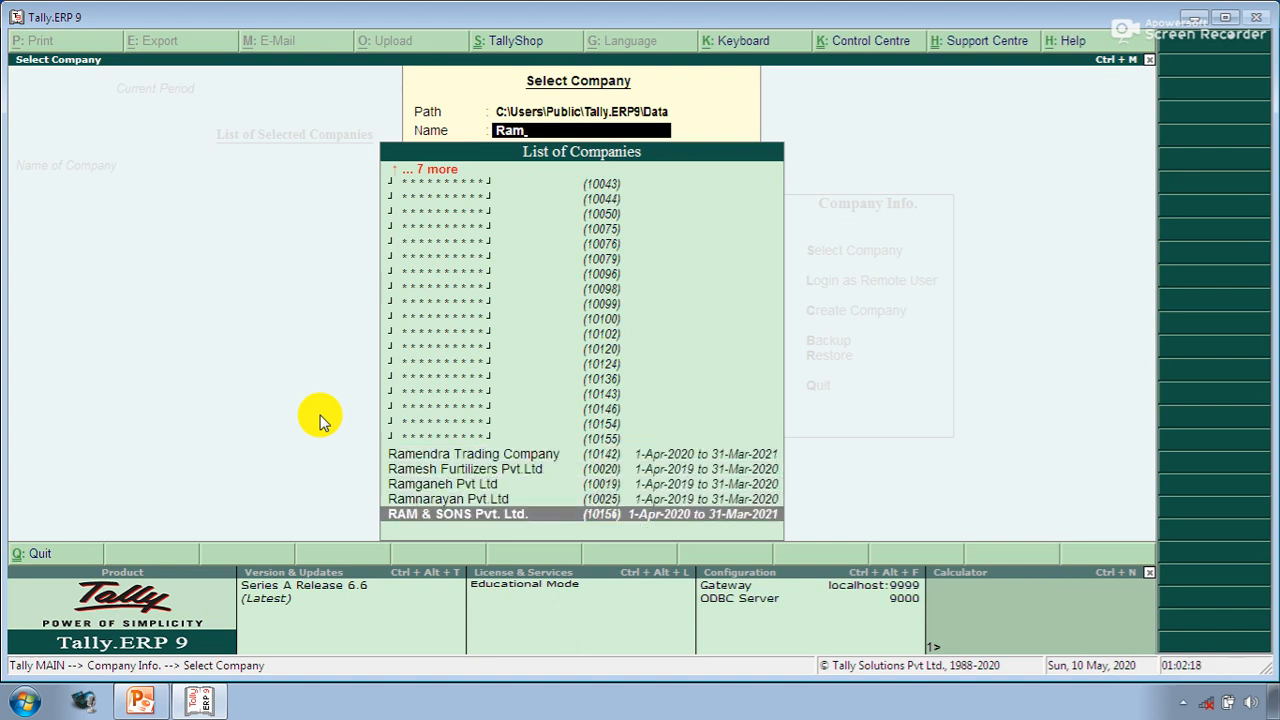
key("Return")
type("ram")
key("Return")
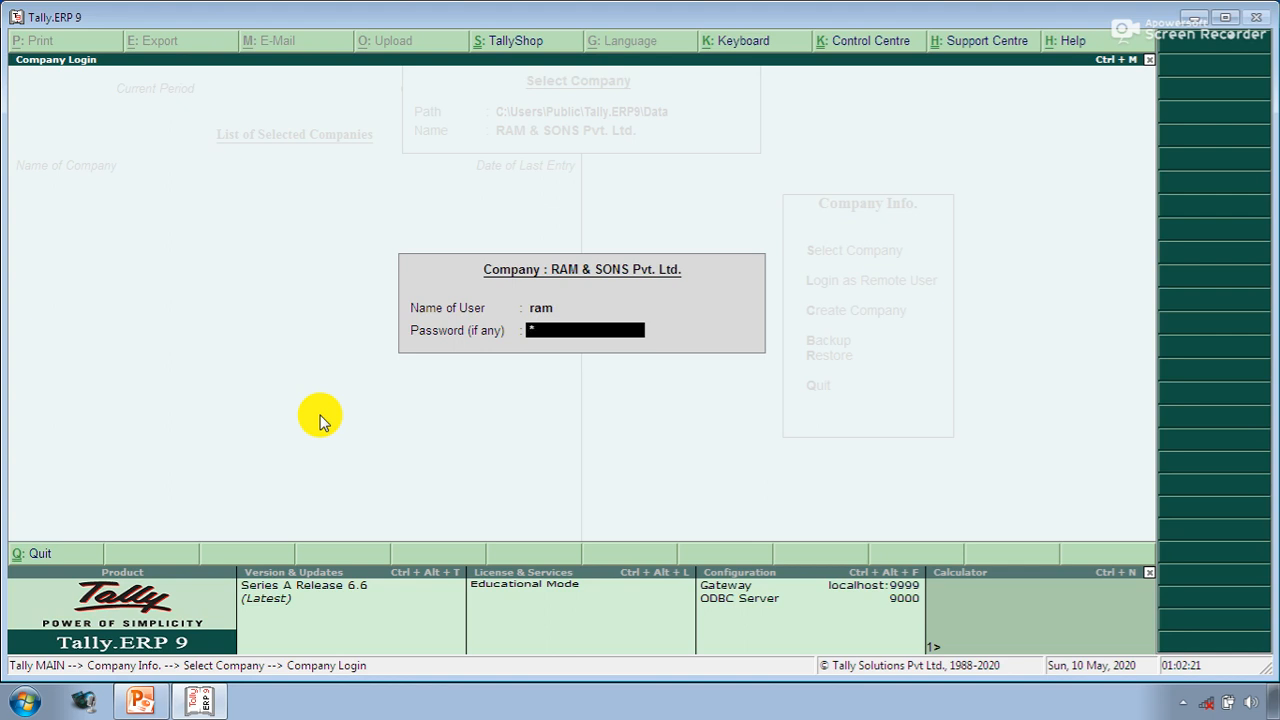
type("***")
key("Return")
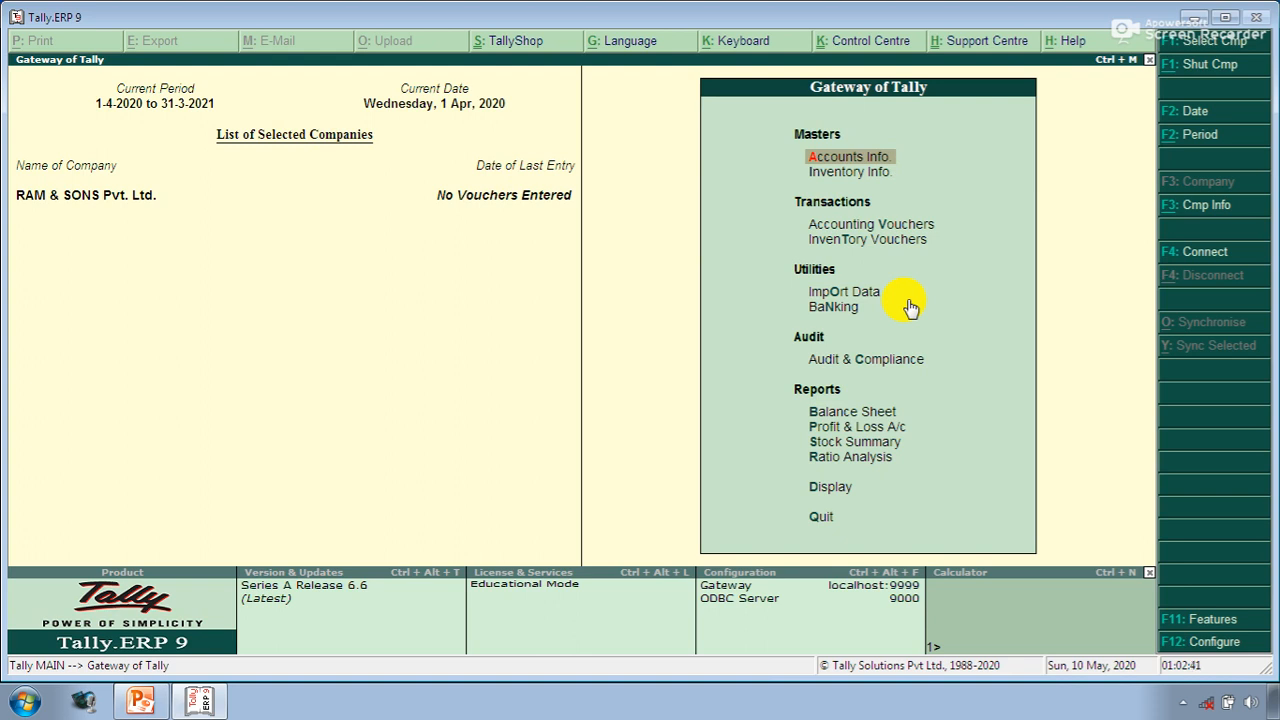
- Go to Accounts Info > Ledgers and preview, then exit, the Single Ledger Create form
left_click(866, 164)
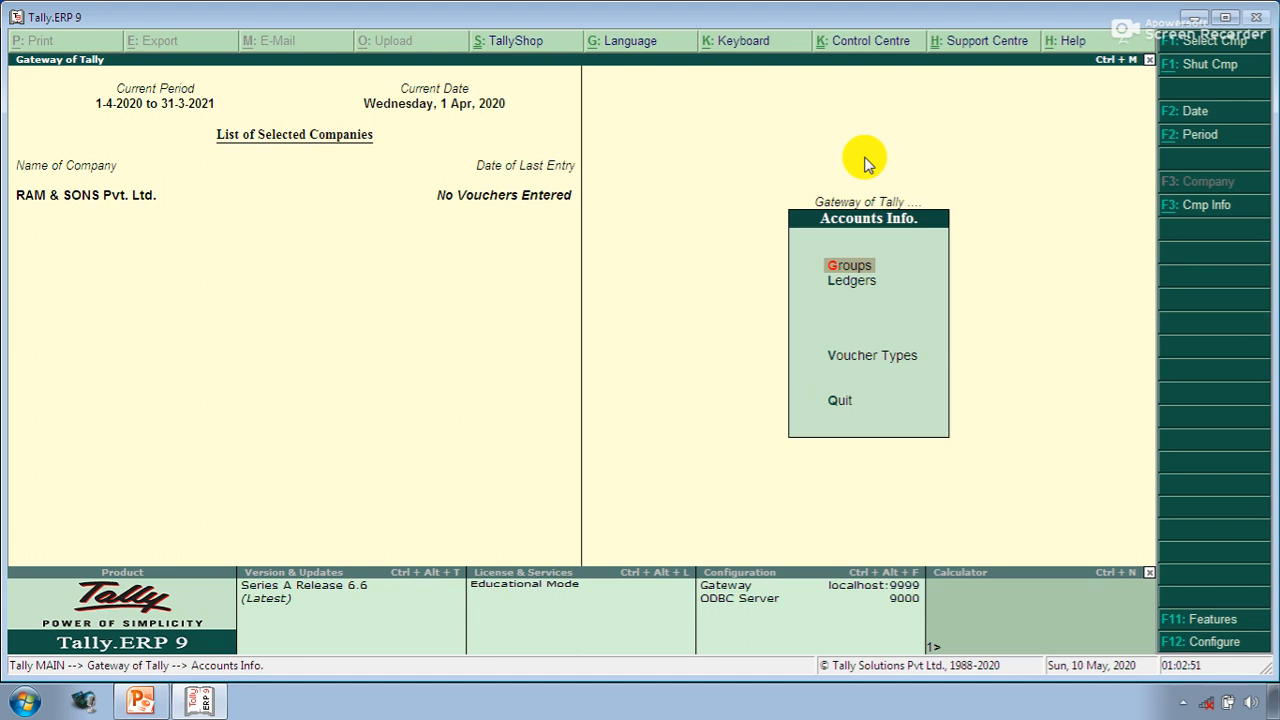
key("Down")
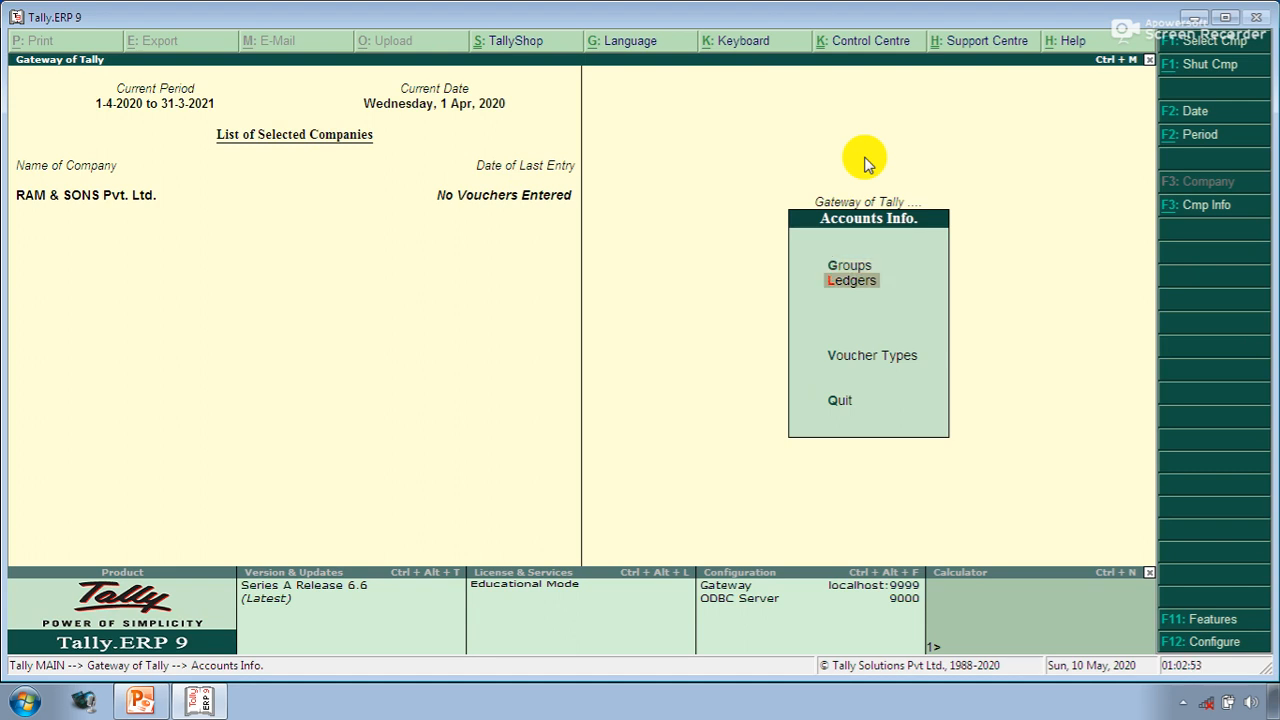
key("Return")
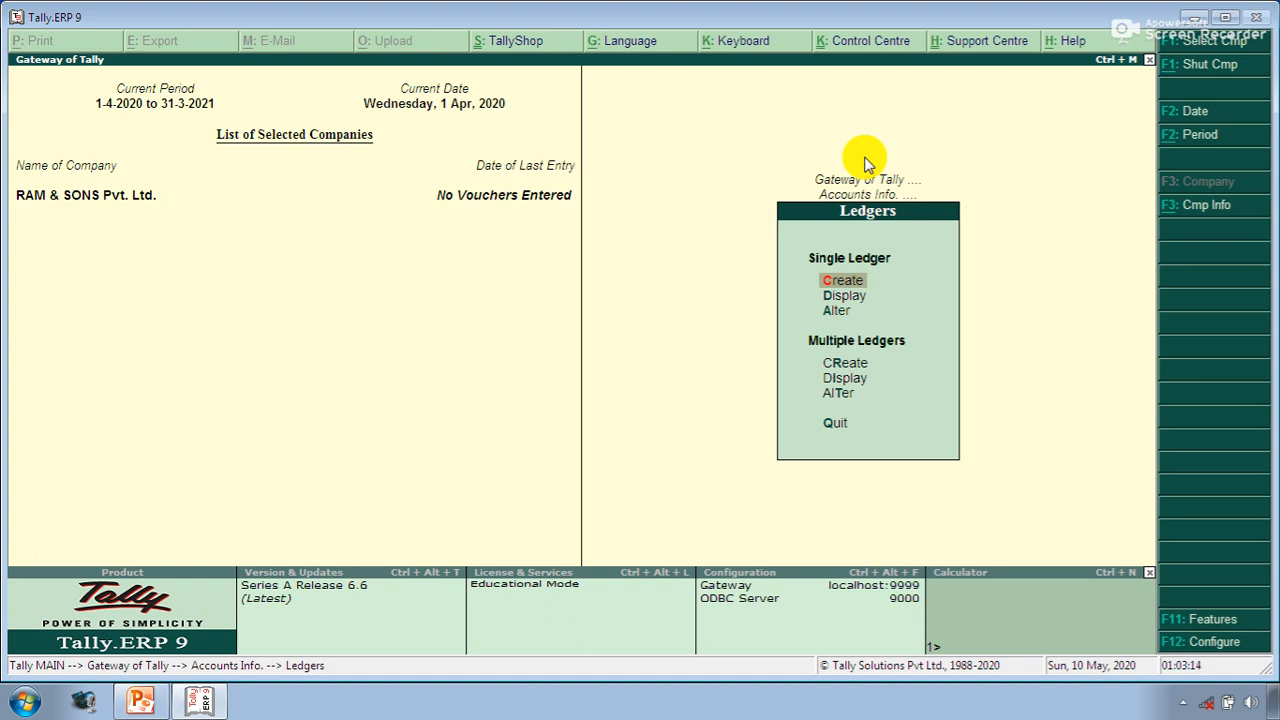
key("Return")
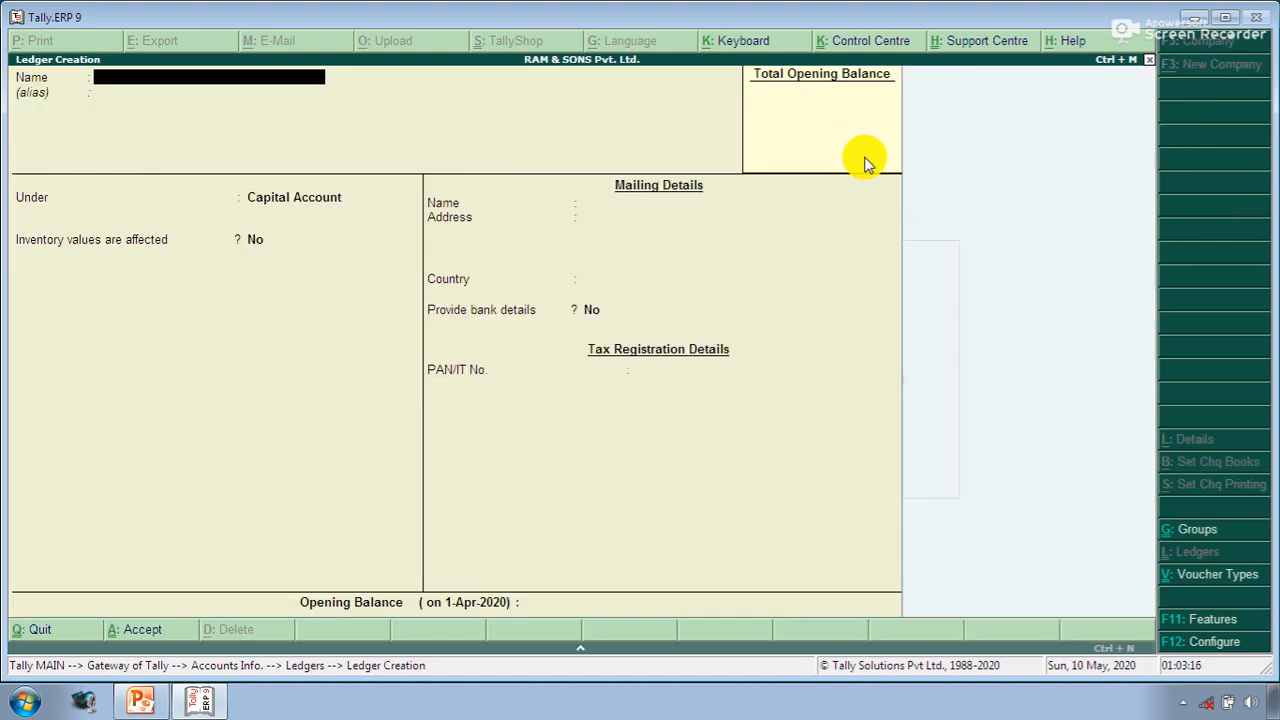
key("Escape")
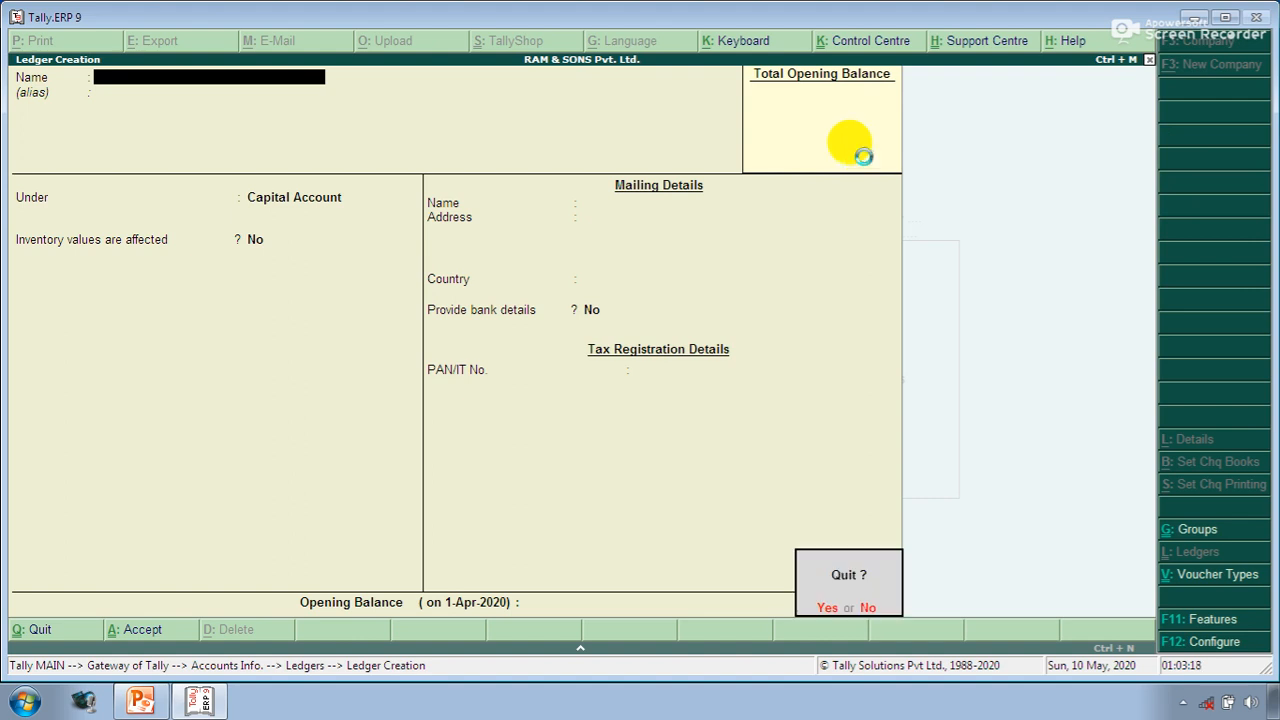
key("y")
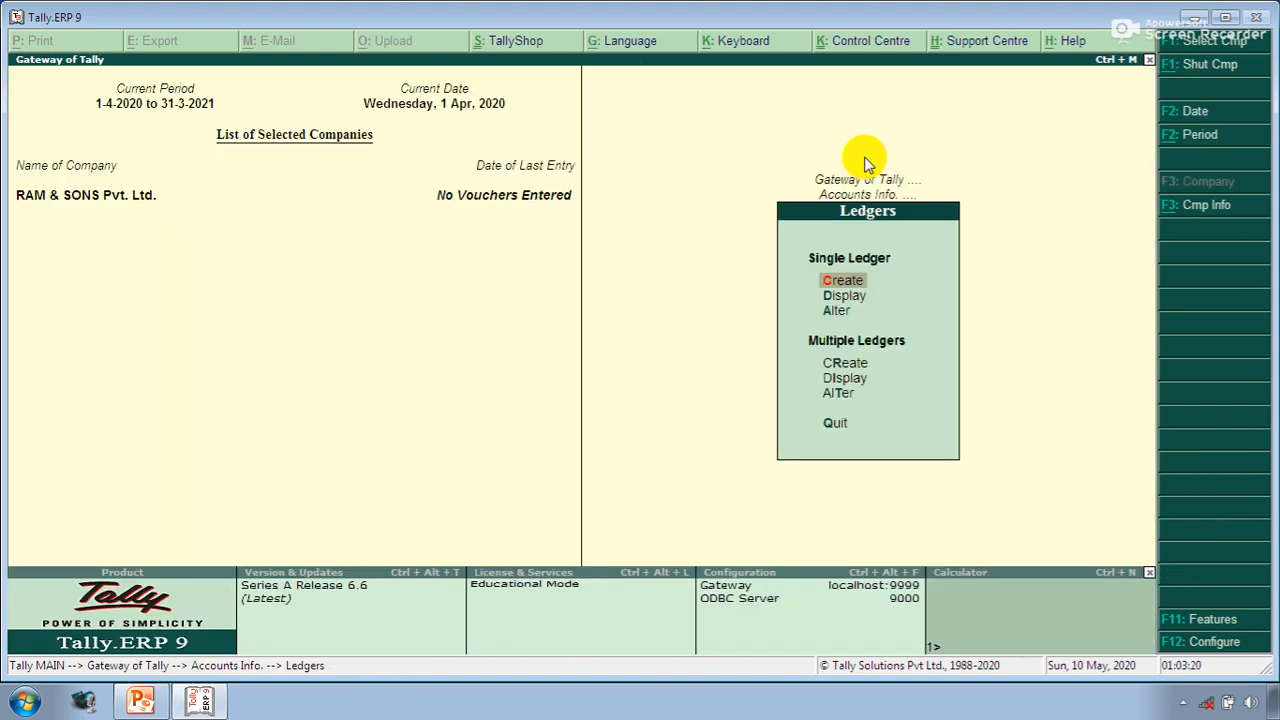
- Review the existing ledger lists under Display and Alter, then open a new ledger creation form
key("Down")
key("Return")
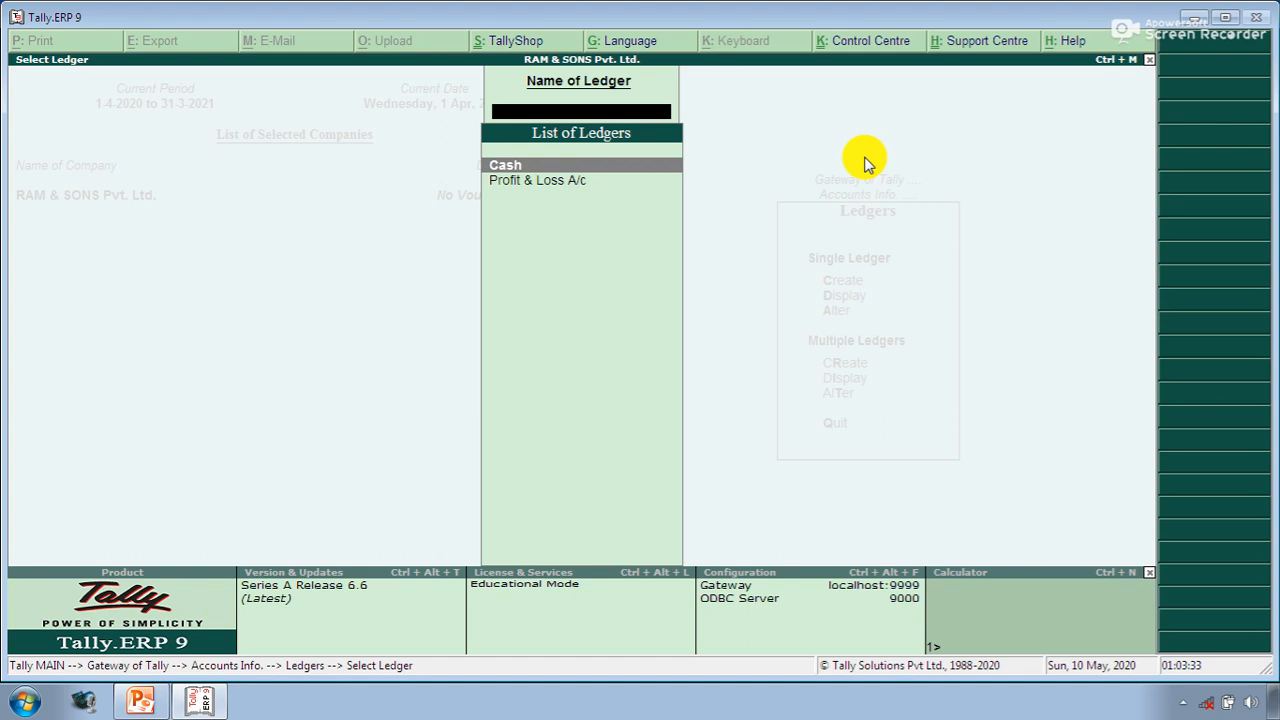
key("Escape")
key("Down")
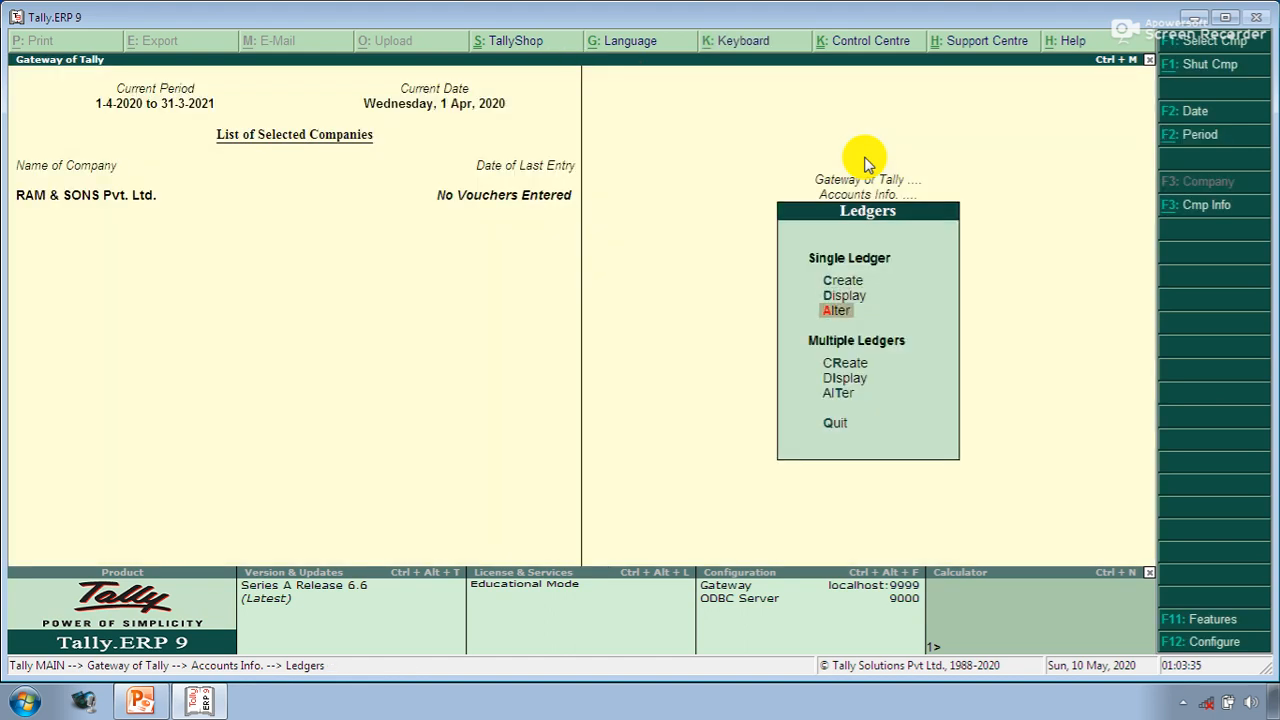
key("Return")
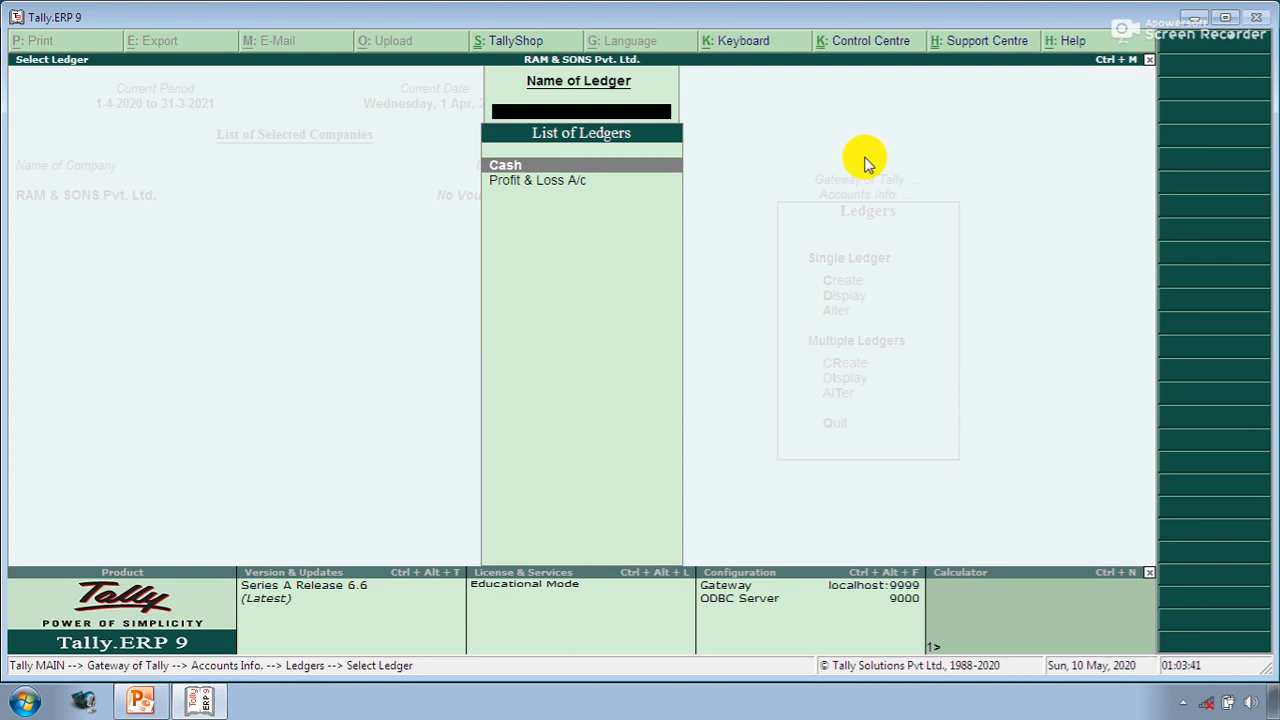
key("Escape")
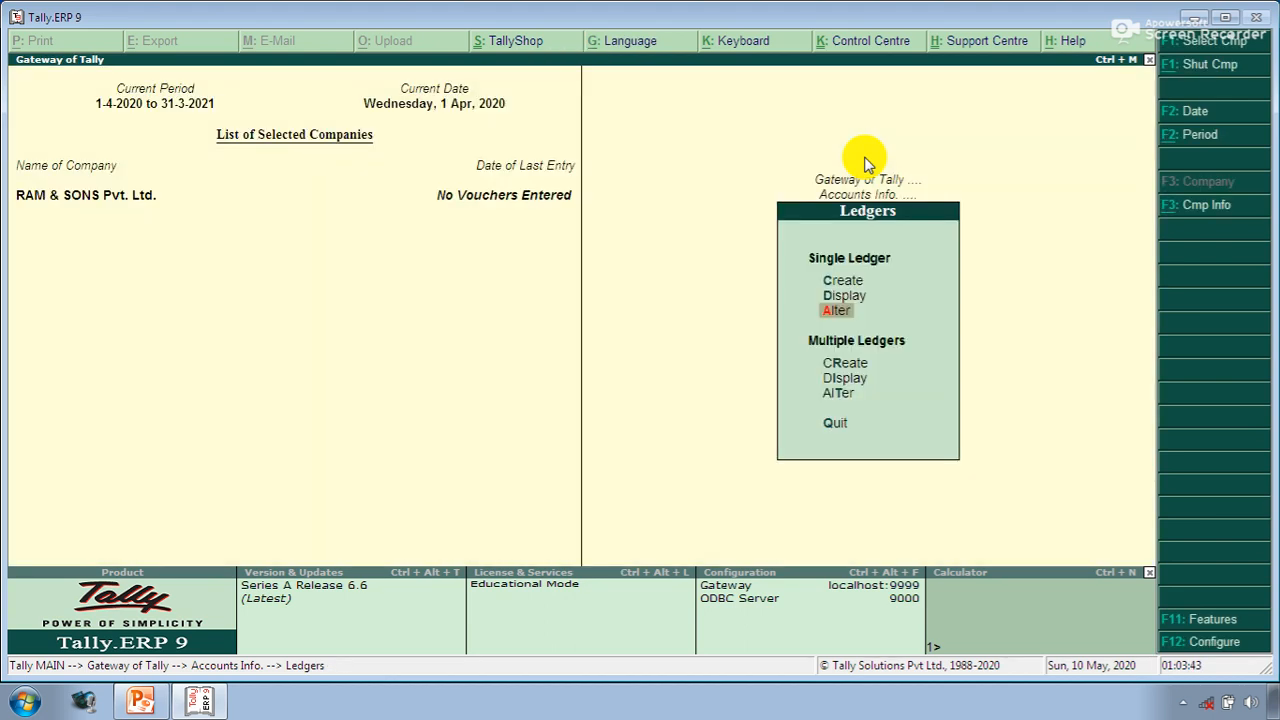
key("Up")
key("Up")
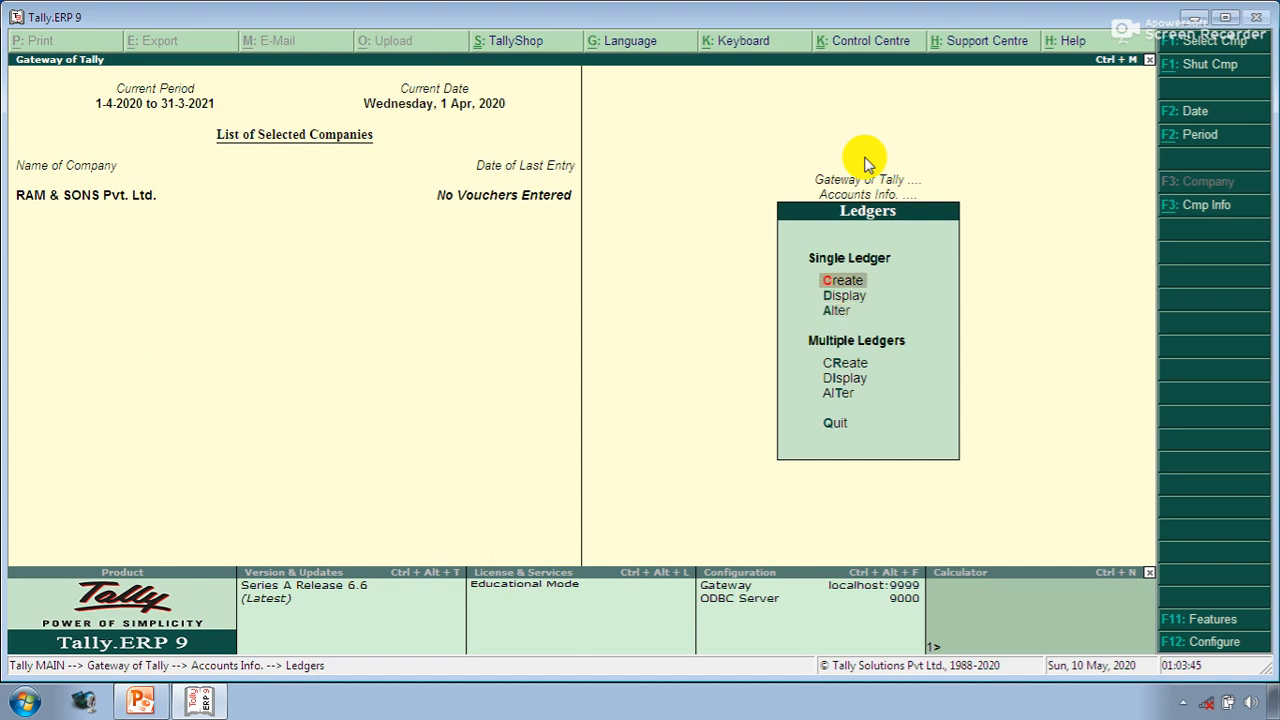
key("Return")
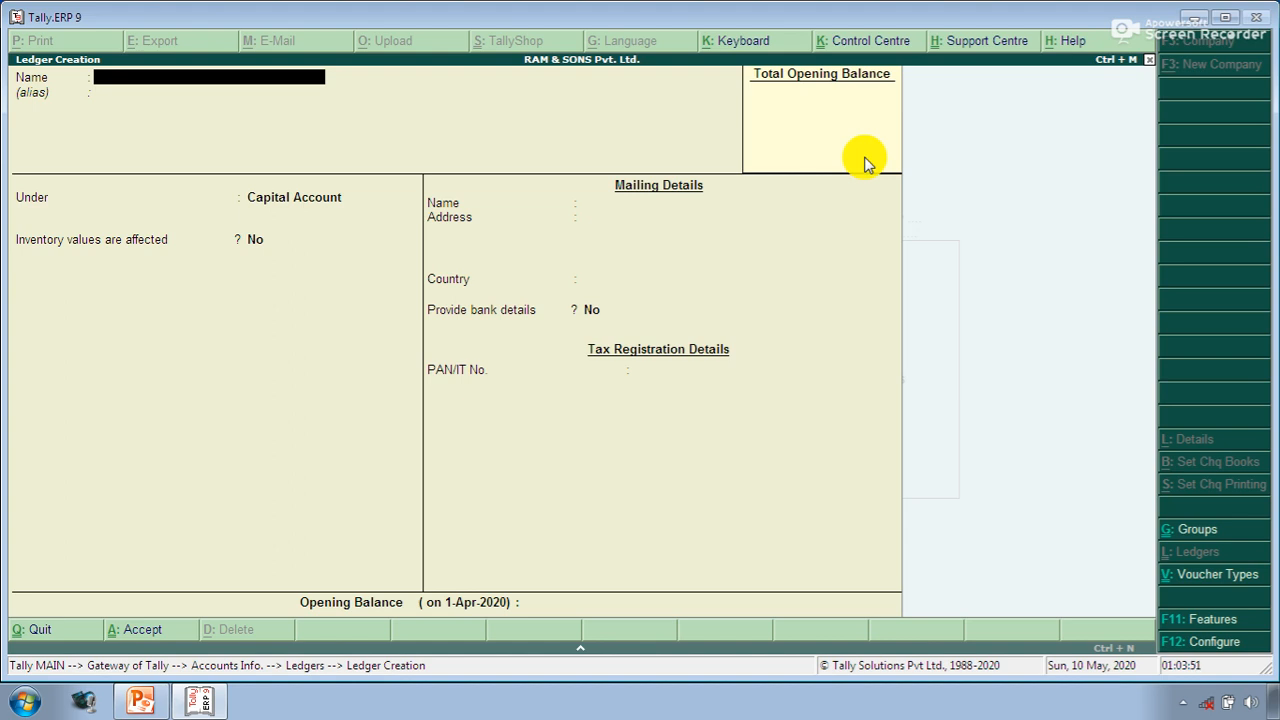
- Name the ledger Capital A/c, keep it under Capital Account, and leave inventory values unaffected
type("Capital A/c")
key("Return")
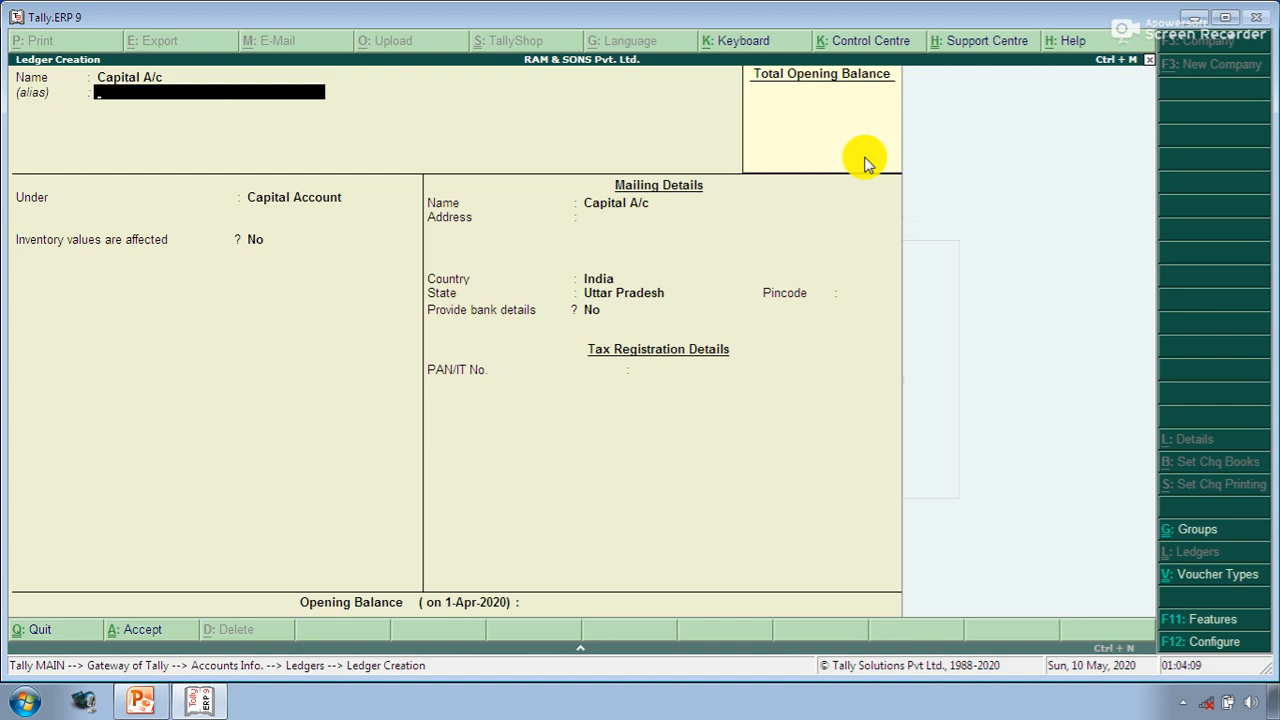
key("Return")
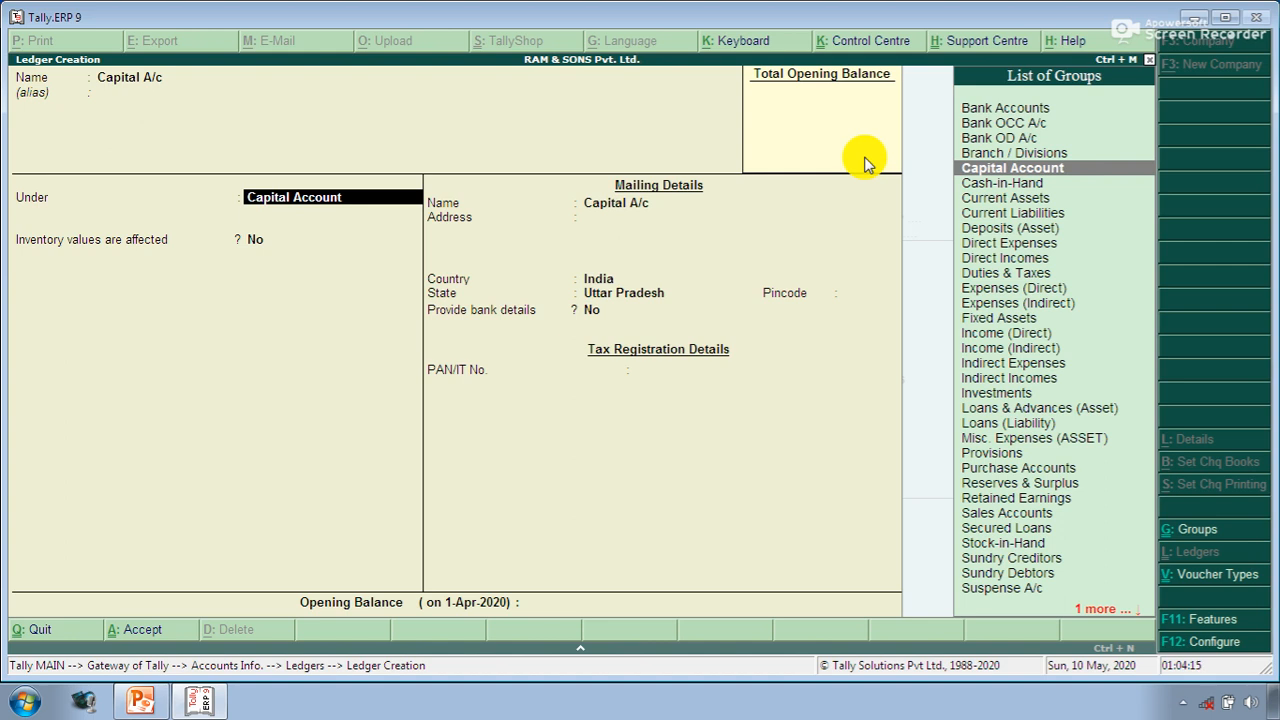
key("Return")
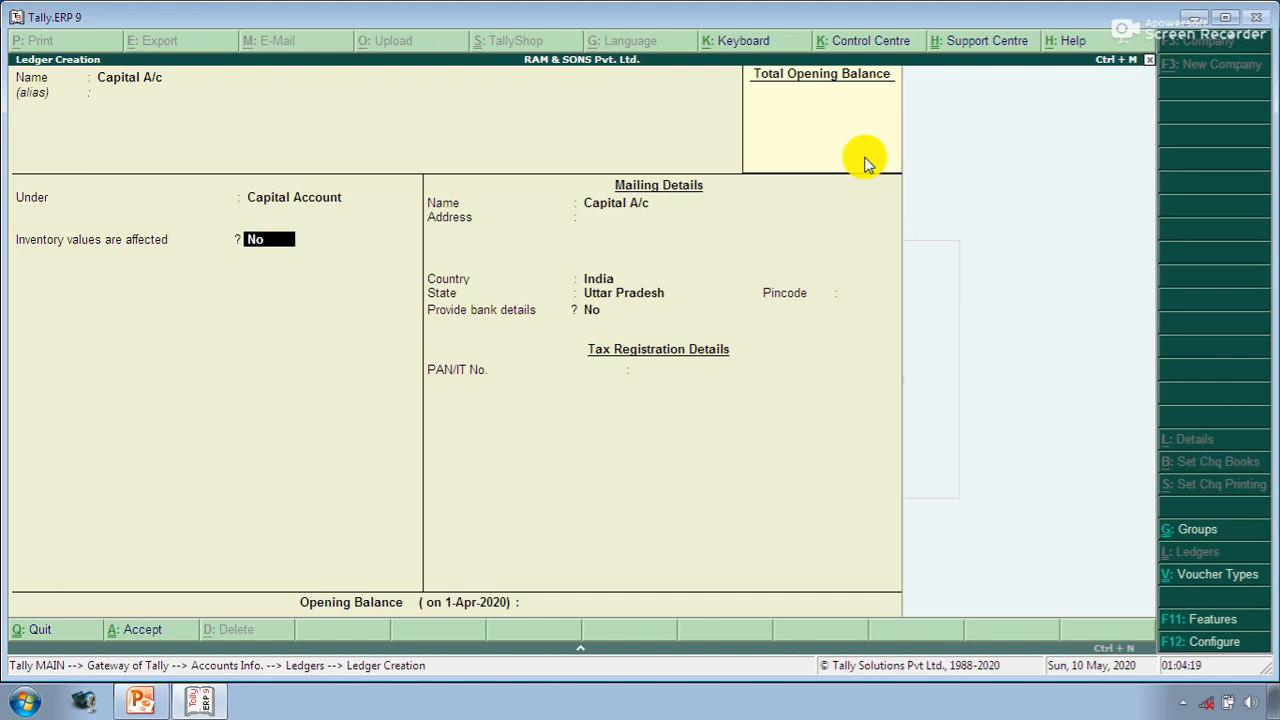
key("Return")
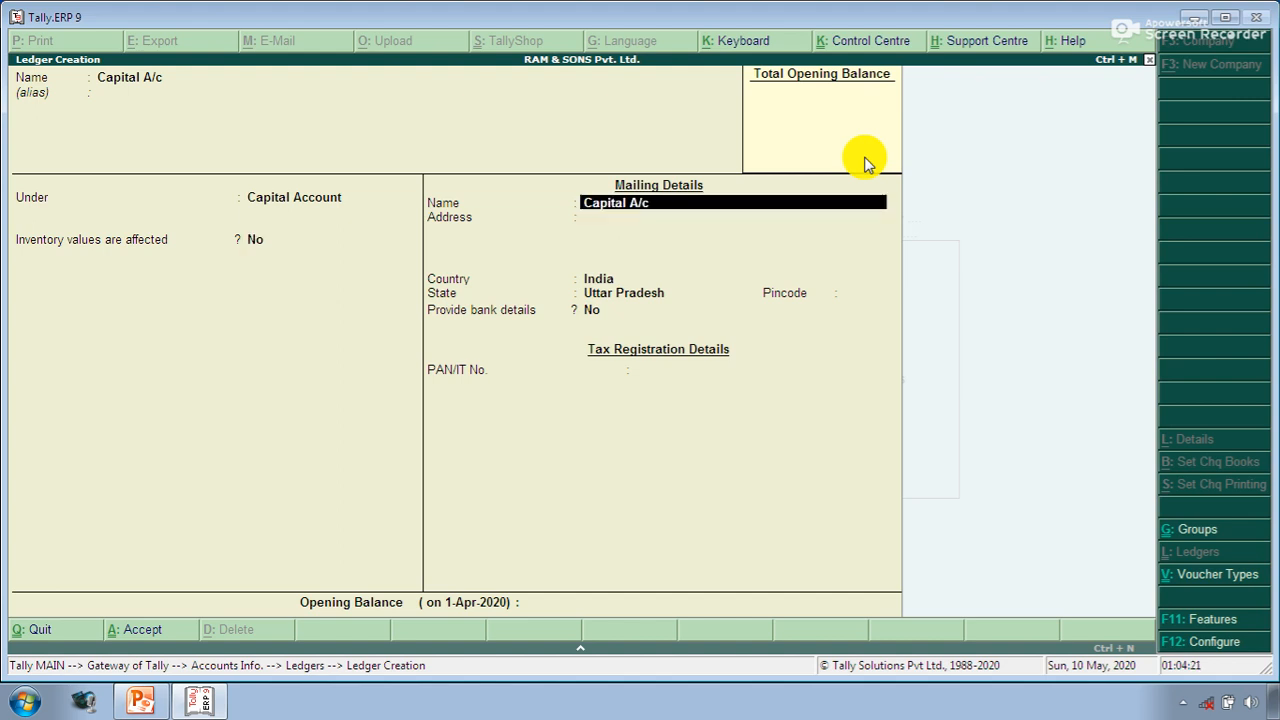
key("Return")
- Enter the Capital A/c mailing address and pincode, reaching the save prompt
type("Ra")
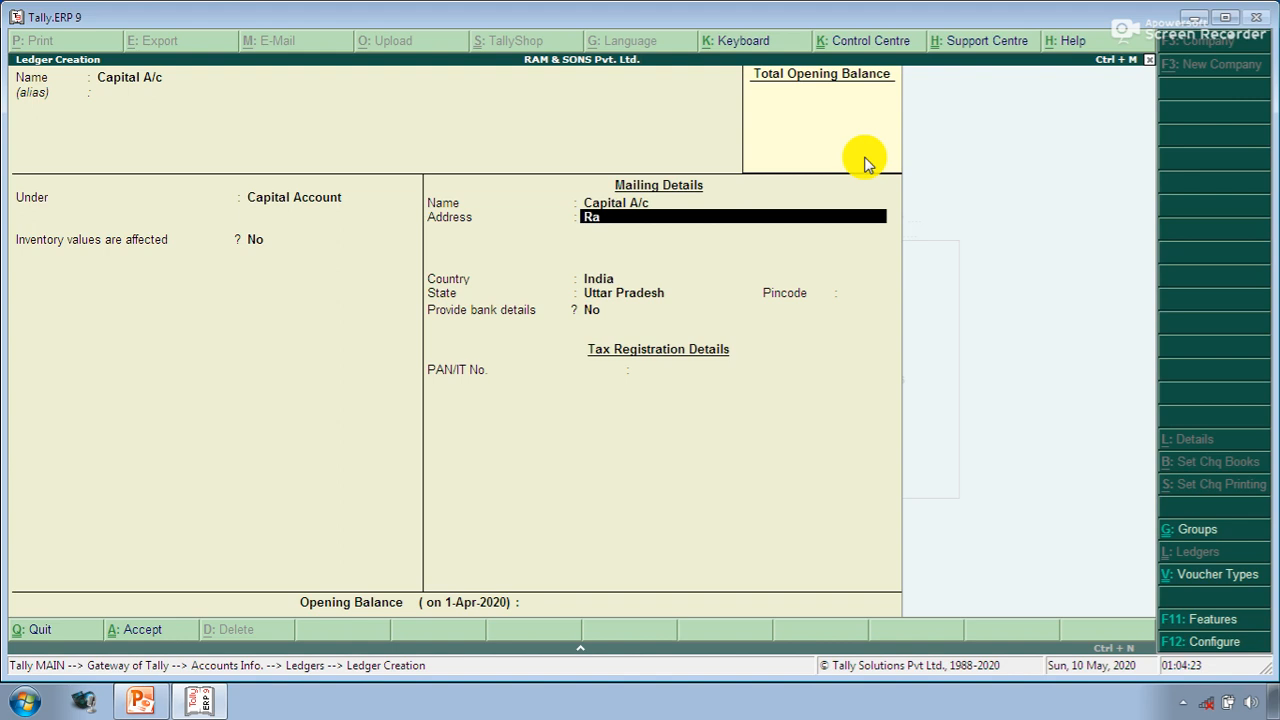
type("m Ngar")
key("Return")
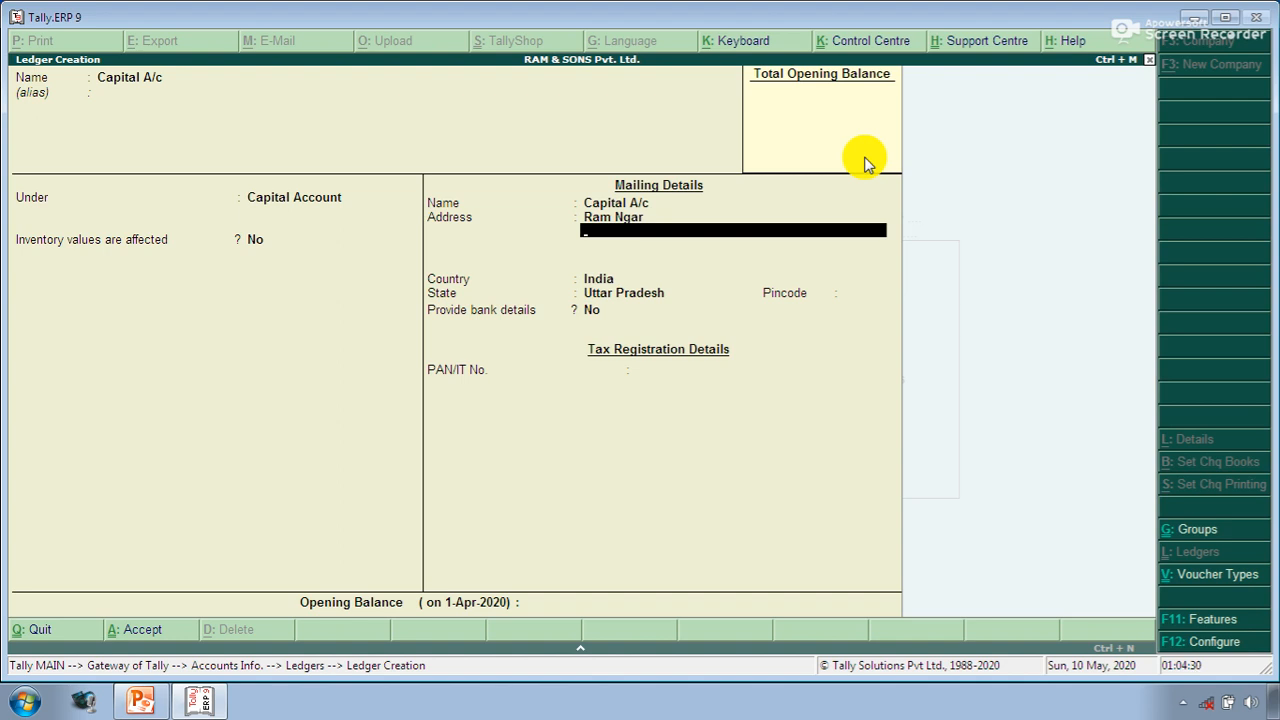
type("Spn")
key("Return")
key("Return")
key("Return")
key("Return")
type("242")
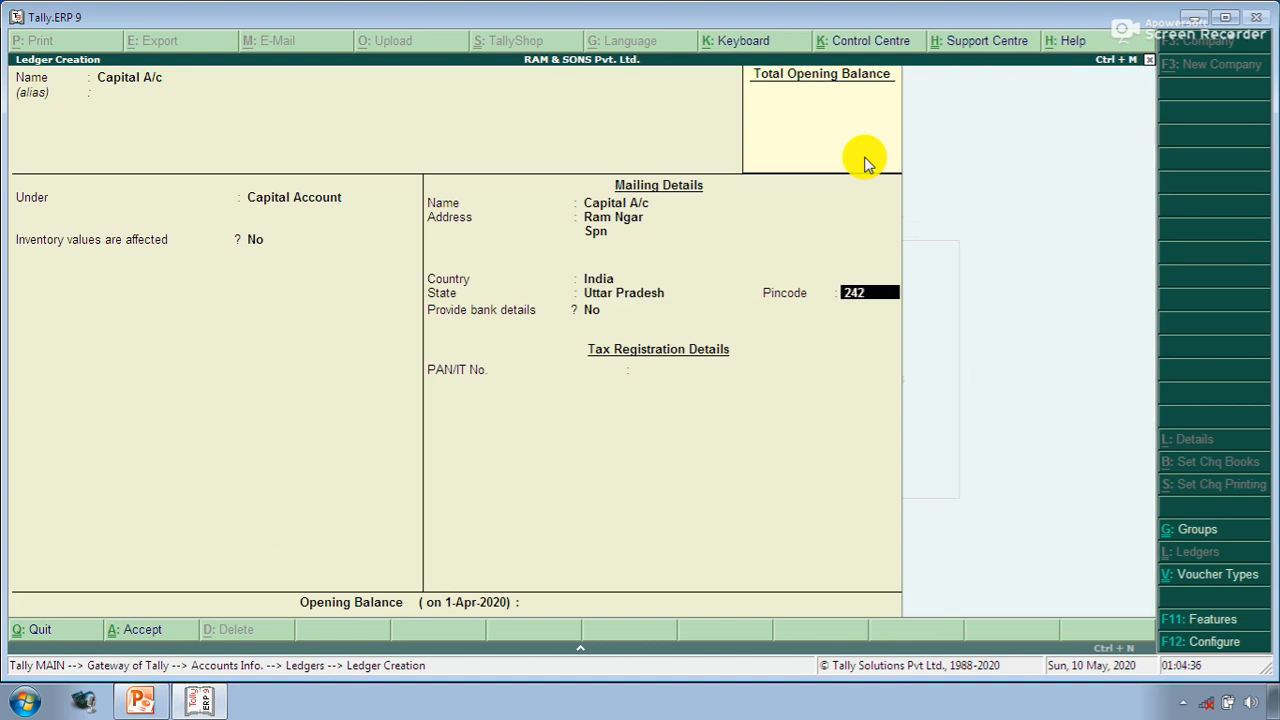
key("Return")
key("BackSpace")
type("242001")
key("Return")
key("Return")
key("Return")
- Save Capital A/c and place the new HDFC Bank A/c ledger under Bank Accounts
key("Return")
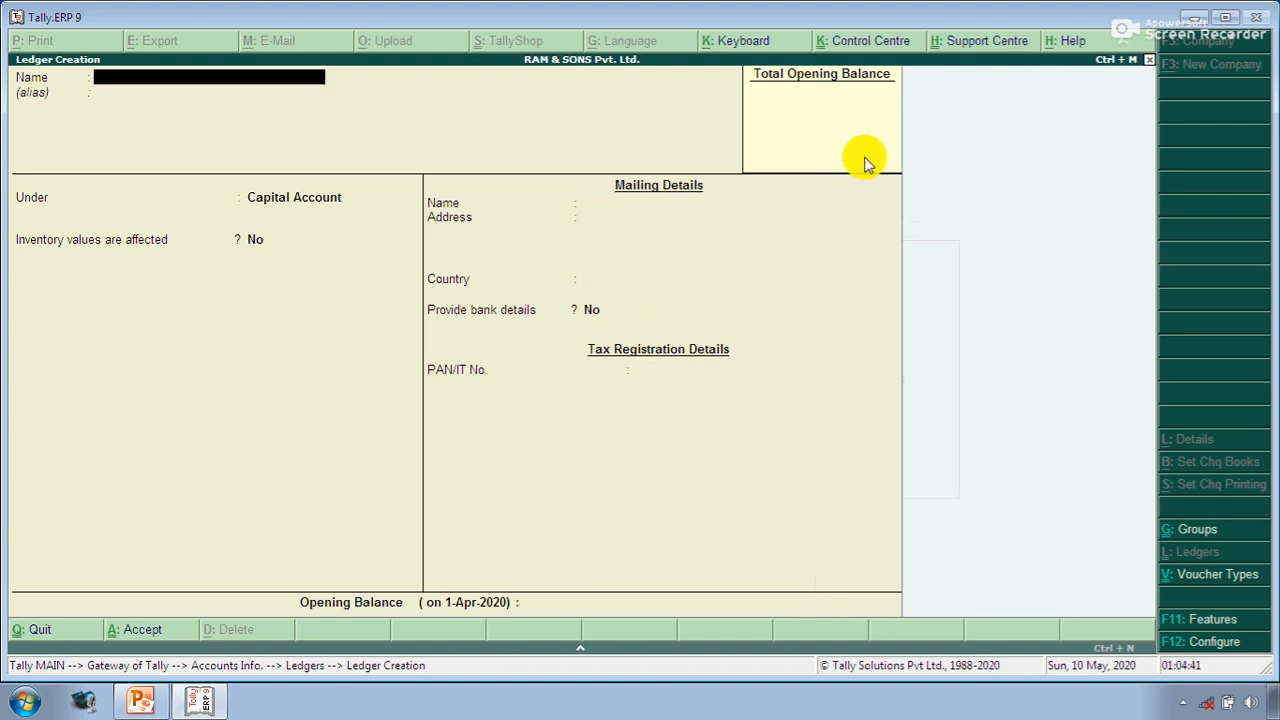
type("HDFC Bank A/c")
key("Return")
key("Return")
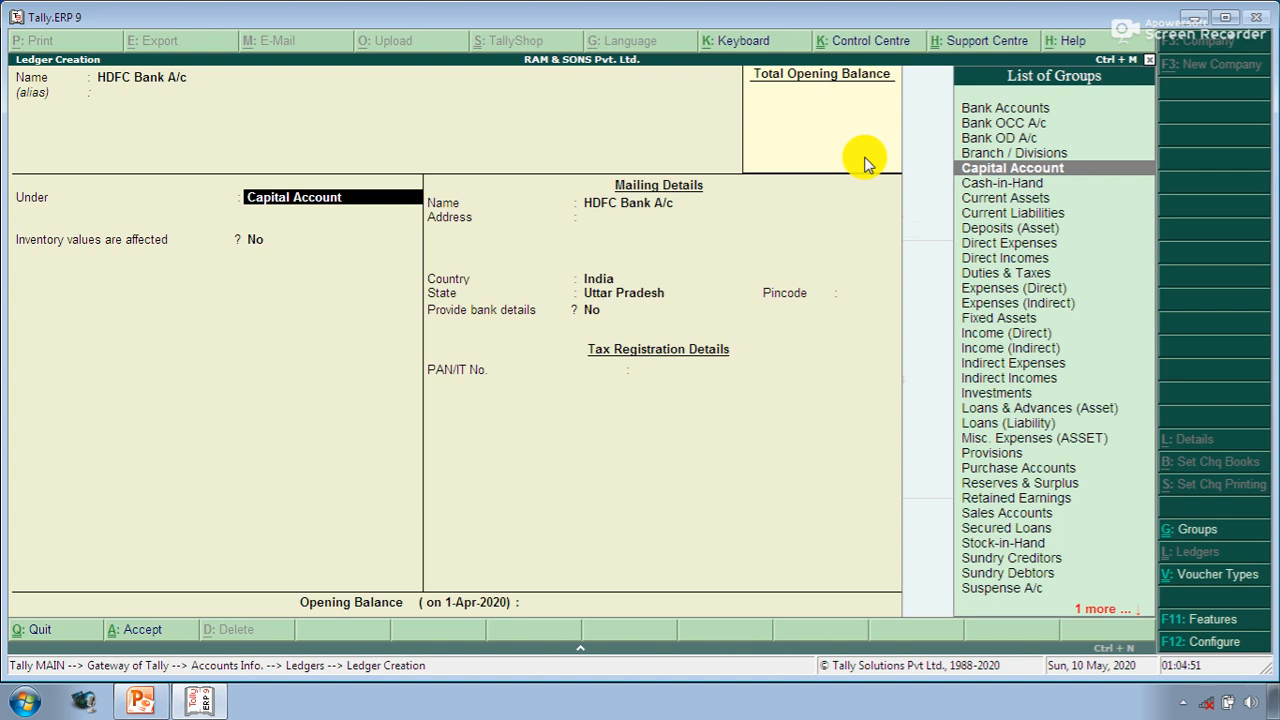
key("Up")
key("Up")
key("Up")
key("Up")
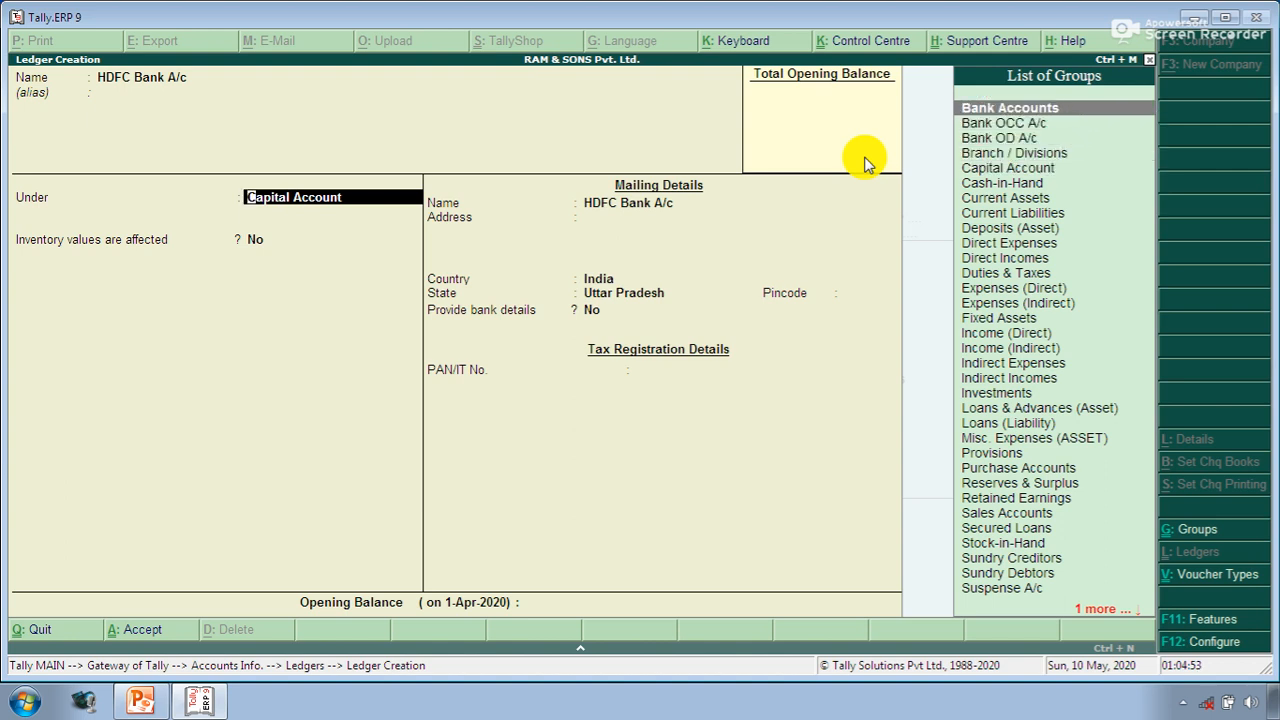
key("Return")
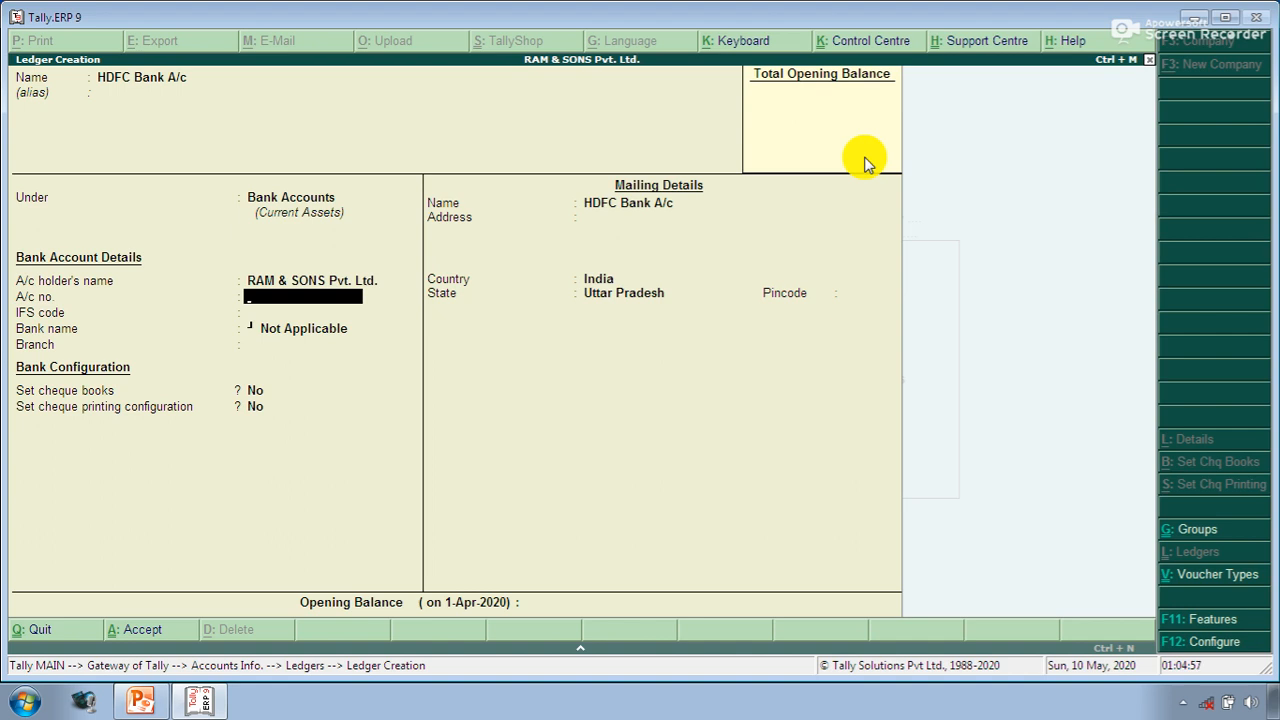
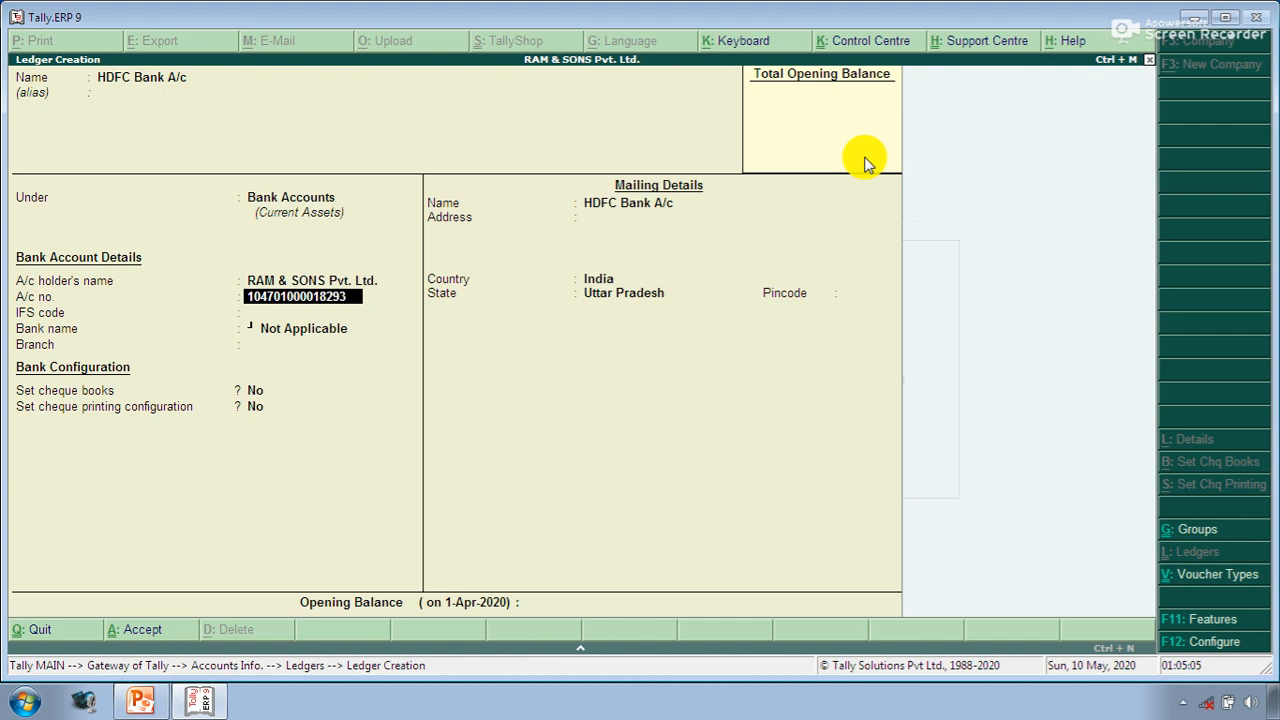
- Enter the bank account number, leaving the IFS code and branch blank
key("Return")
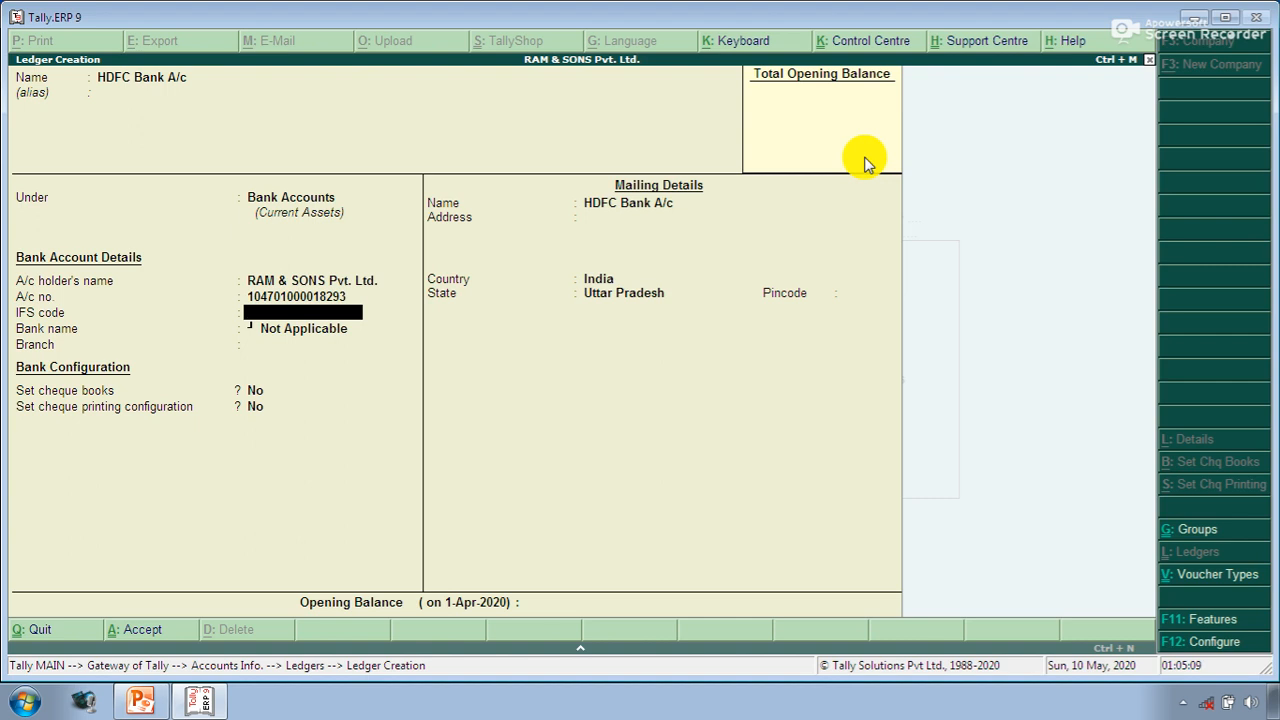
key("Return")
key("Return")
key("Return")
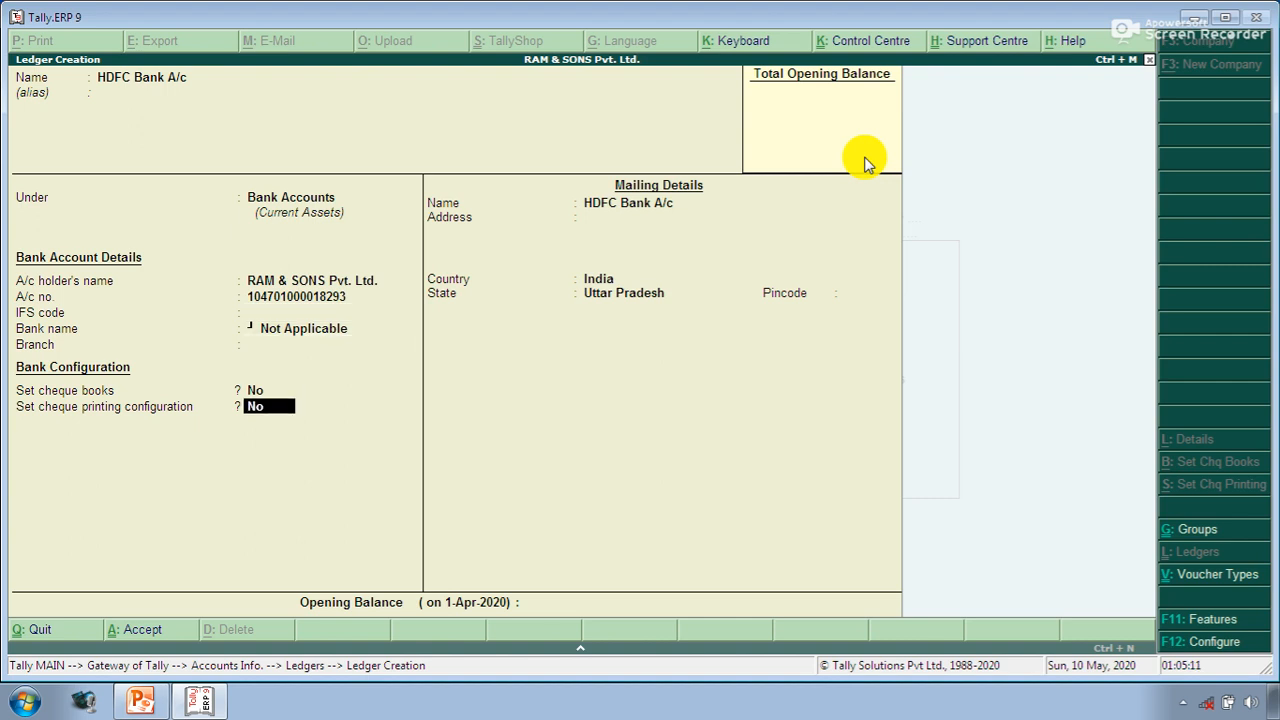
key("Return")
- Fill in the HDFC Bank A/c mailing address and pincode, save it, and bring up PowerPoint's Ledgers slide
type("Town Hall")
key("Return")
type("S")
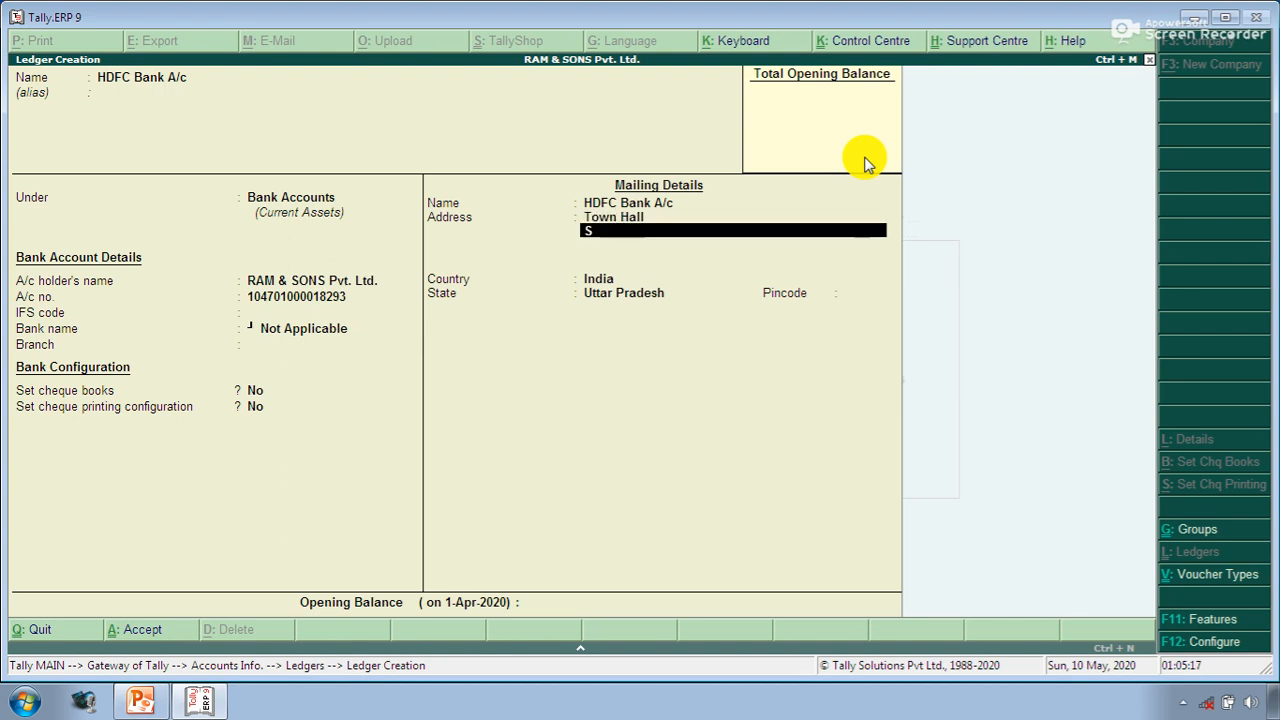
type("hahaj")
key("BackSpace")
key("BackSpace")
type("jahanpur")
key("Return")
key("Return")
key("Return")
key("Return")
type("242001")
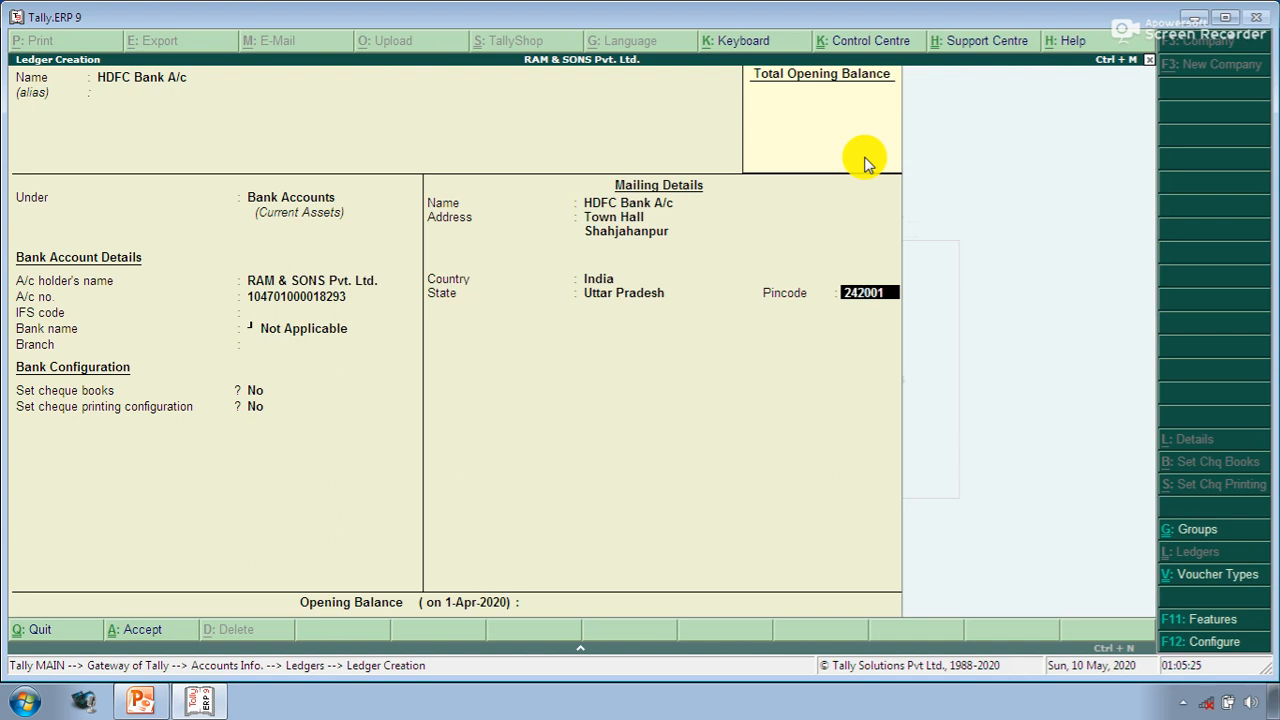
key("Return")
key("Return")
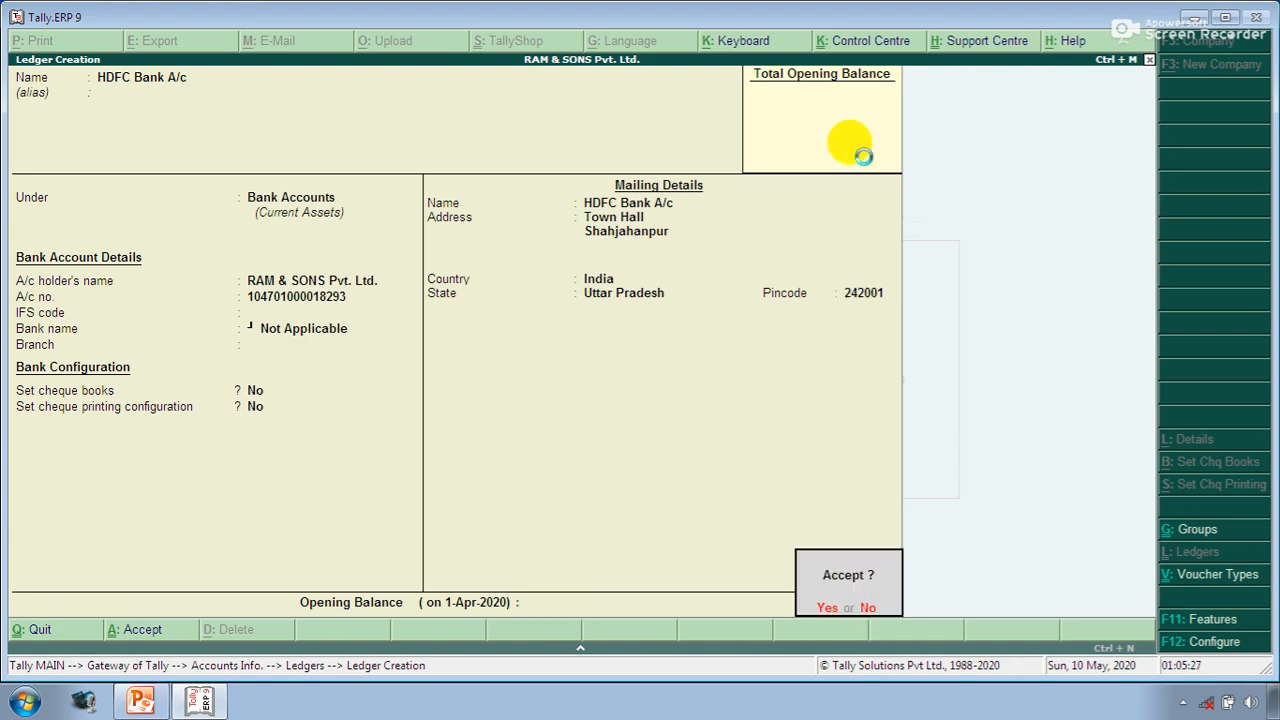
key("Return")
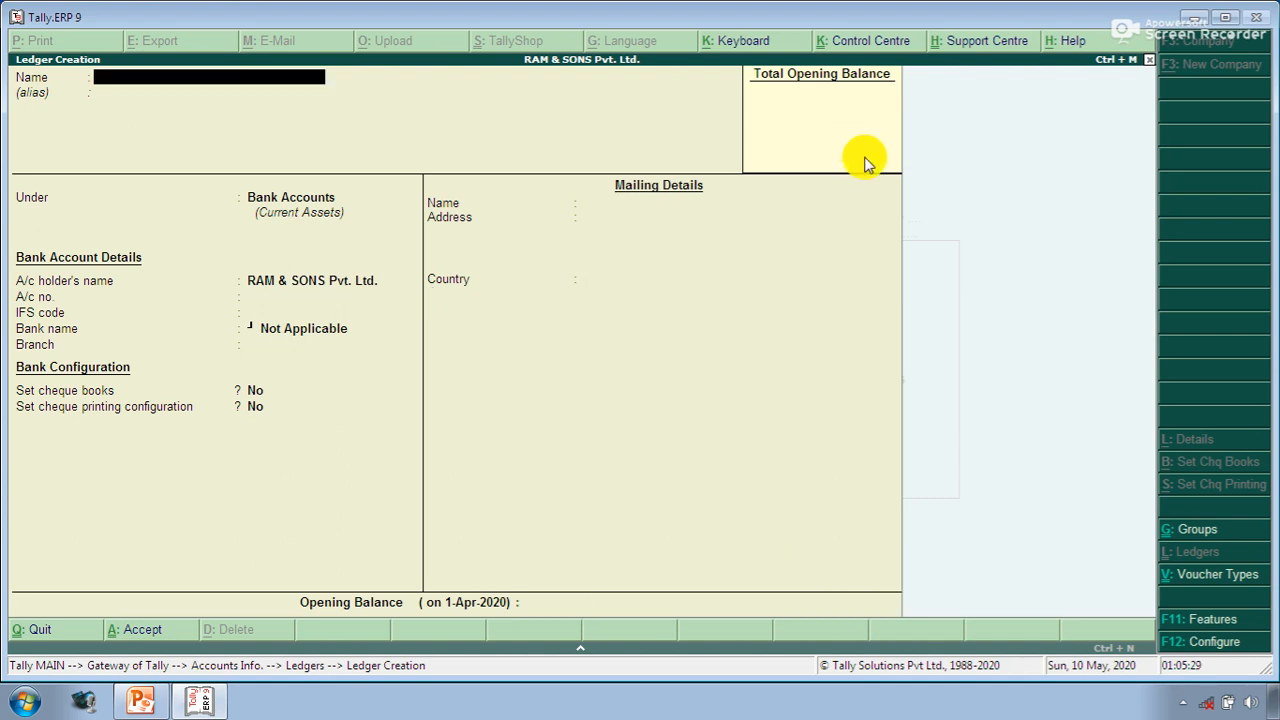
key("alt+Tab")
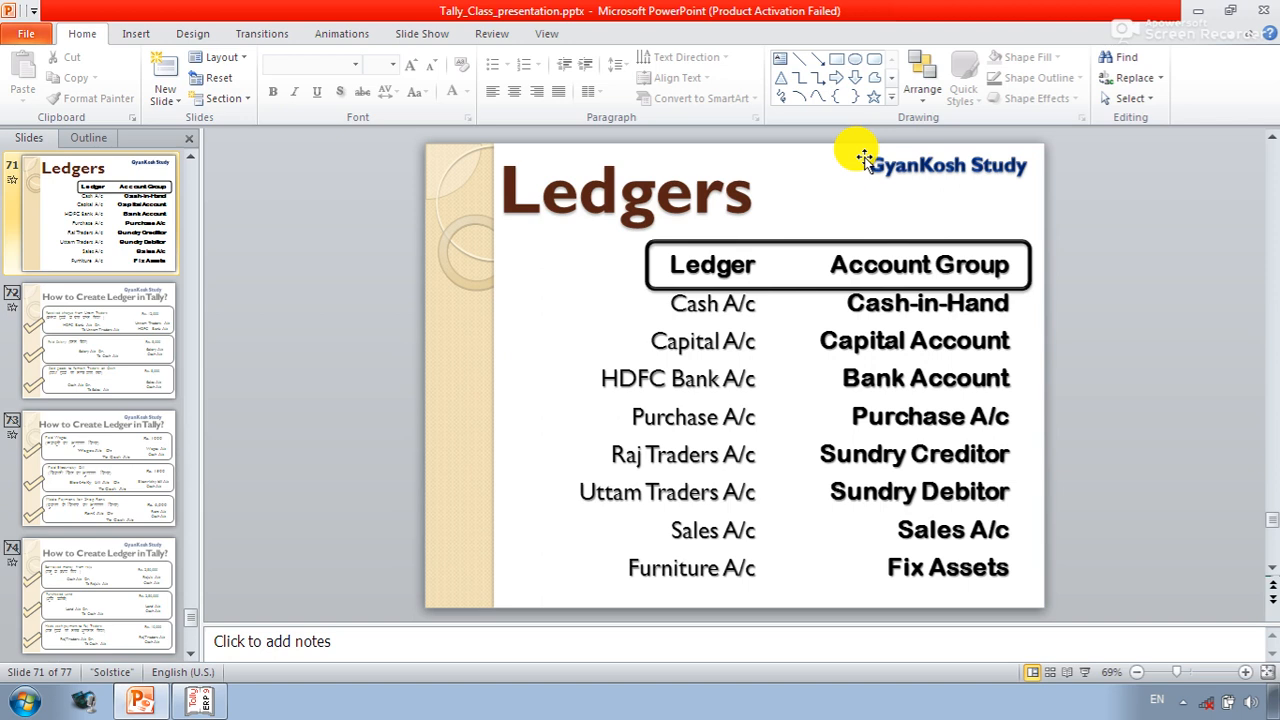
- Return from the PowerPoint Ledgers slide to Tally's blank ledger creation form
key("alt+Tab")
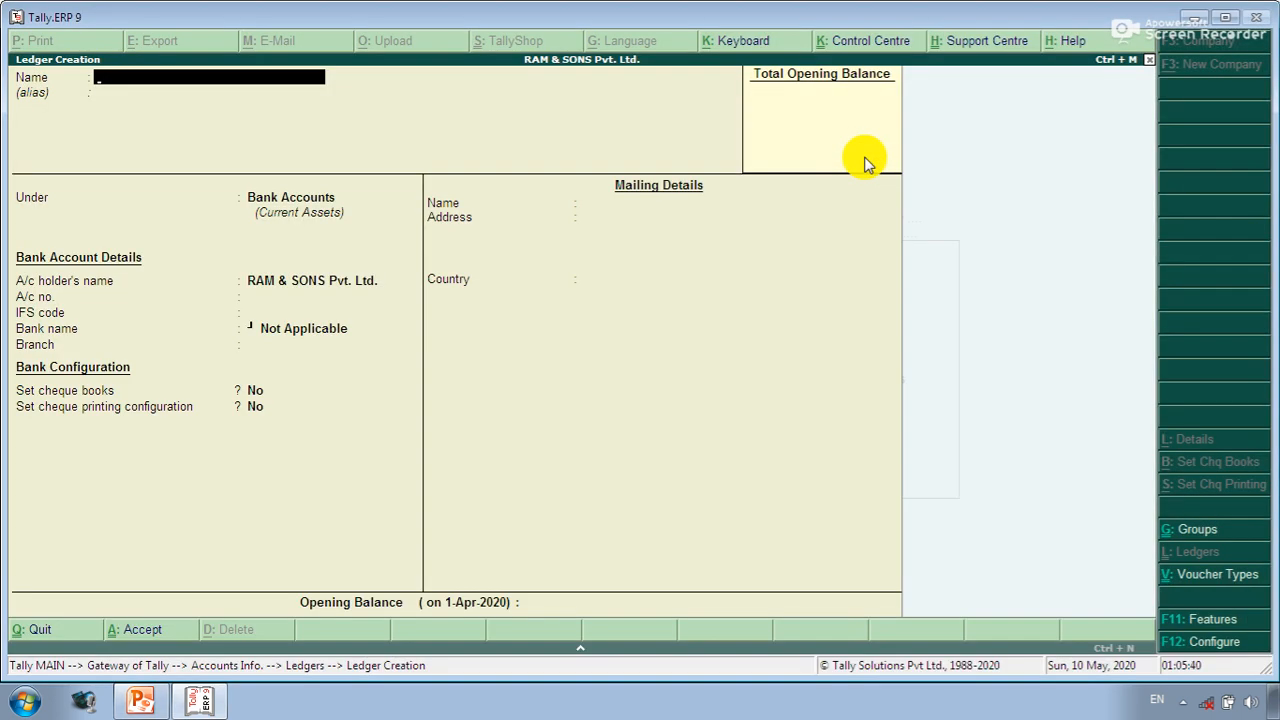
- Save Purchase A/c under Purchase Accounts with inventory values affected and type Not Applicable
type("Purchase A/c")
key("Return")
key("Return")
type("P")
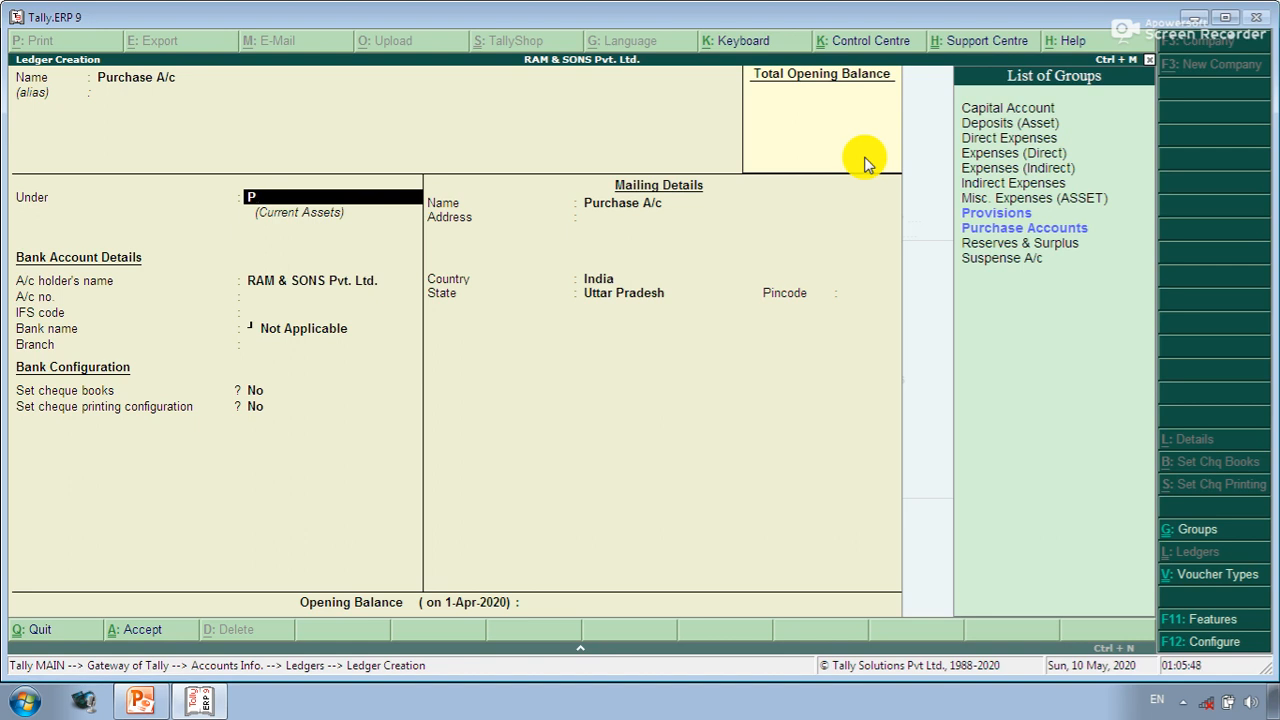
key("Down")
key("Down")
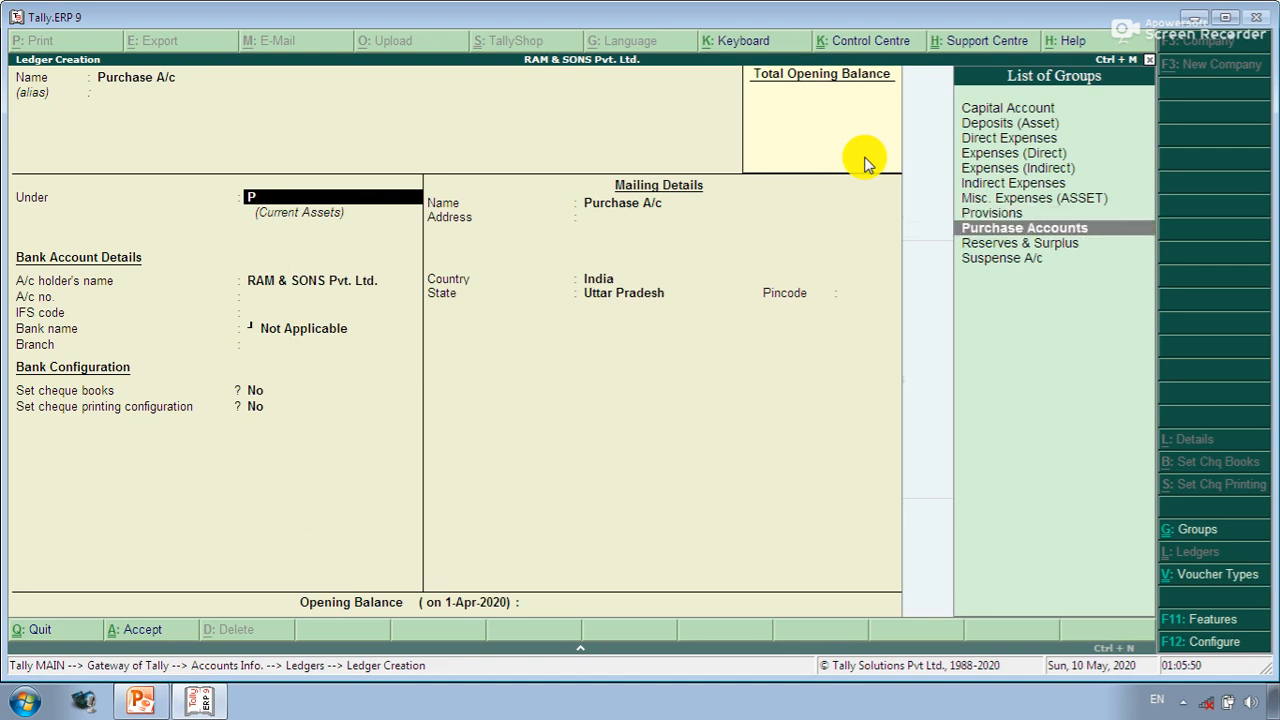
key("Return")
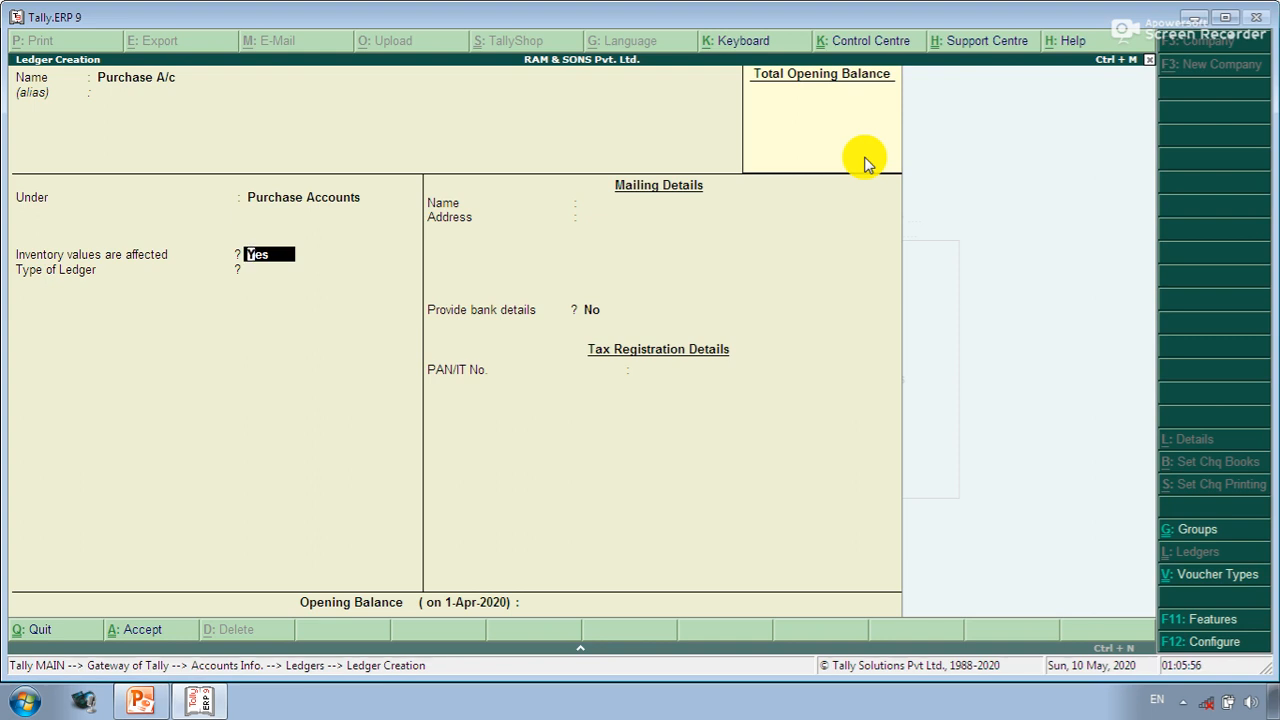
key("Return")
key("Return")
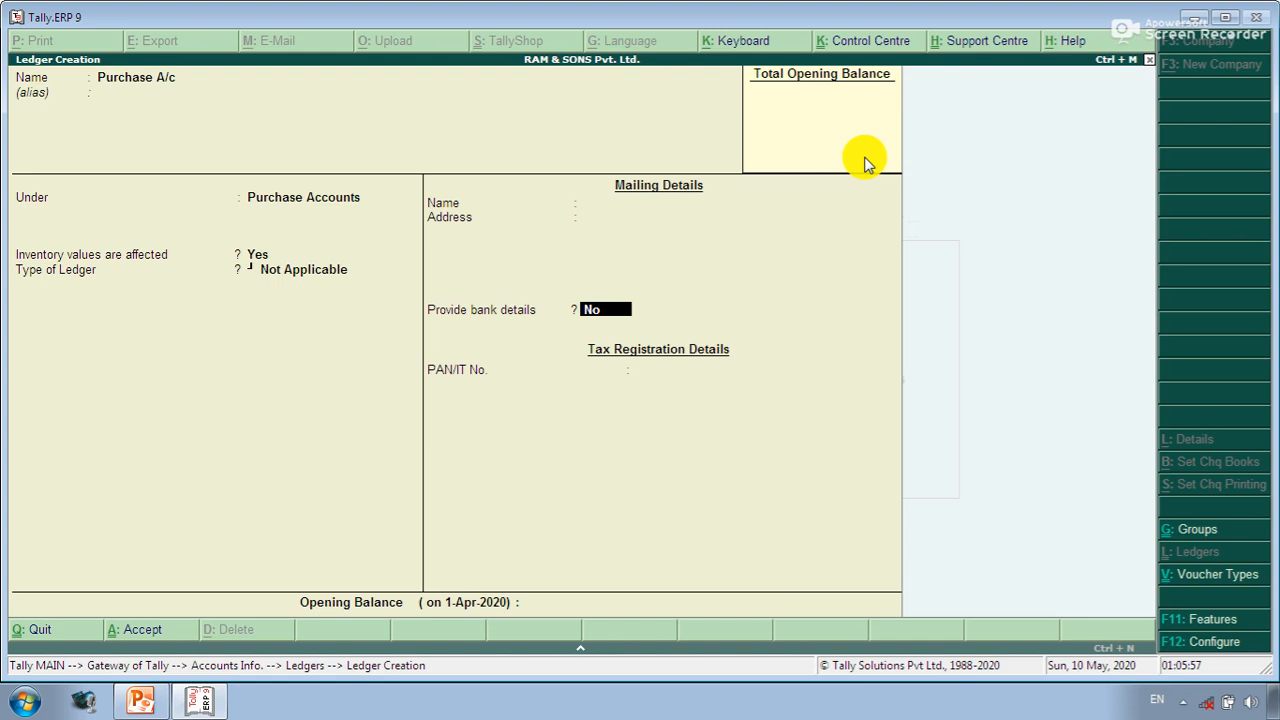
key("Return")
key("Return")
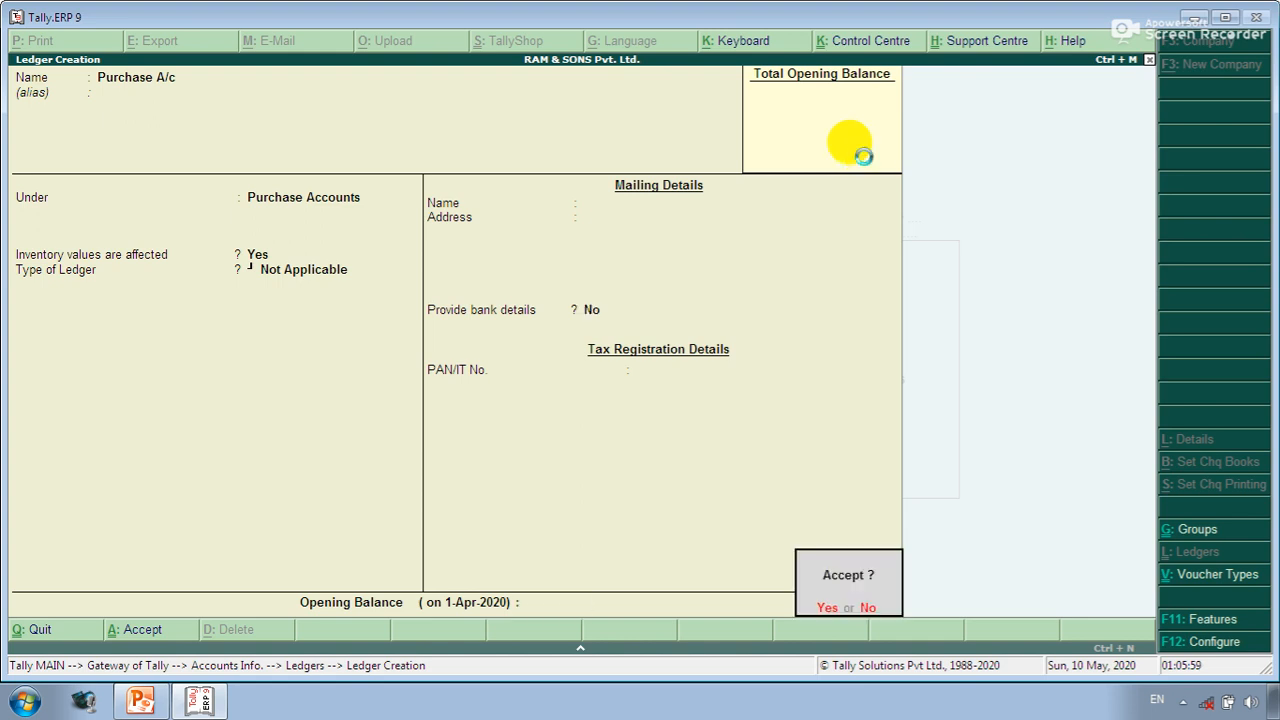
key("Return")
type("Sales a/c")
- Save Sales A/c under Sales Accounts and bring PowerPoint's Ledgers slide to the front
key("Return")
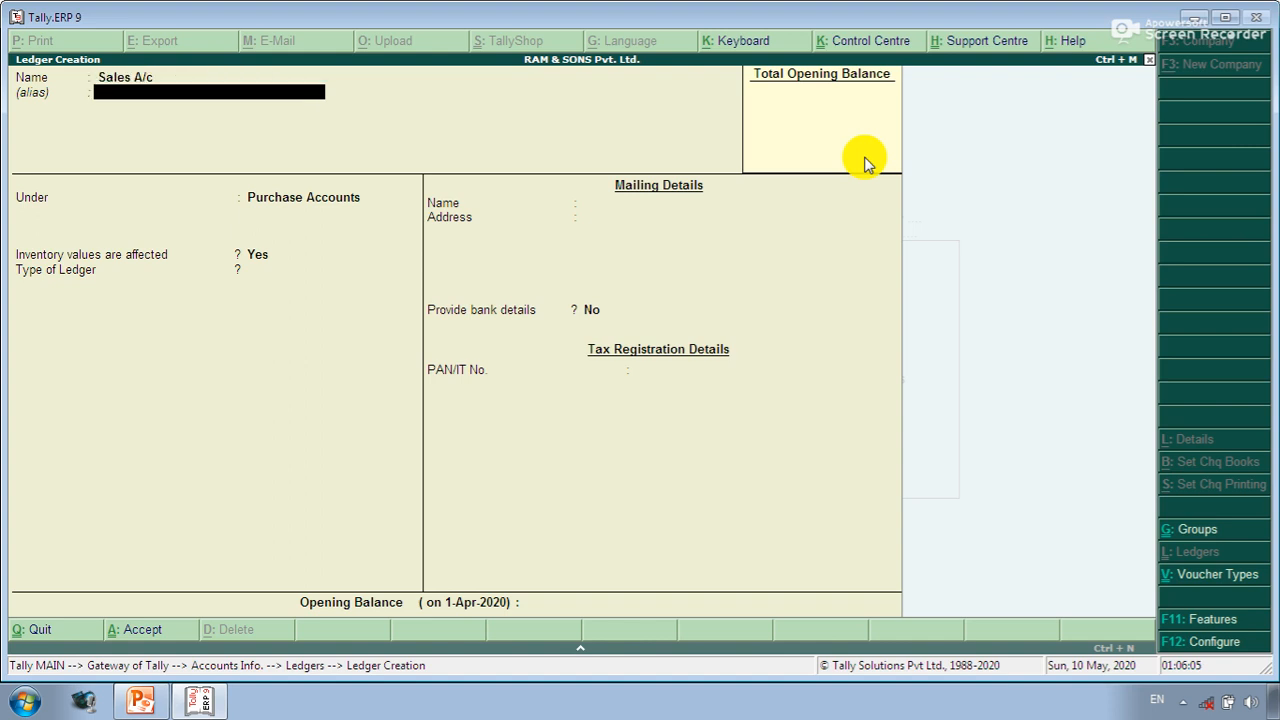
key("Return")
type("Sal")
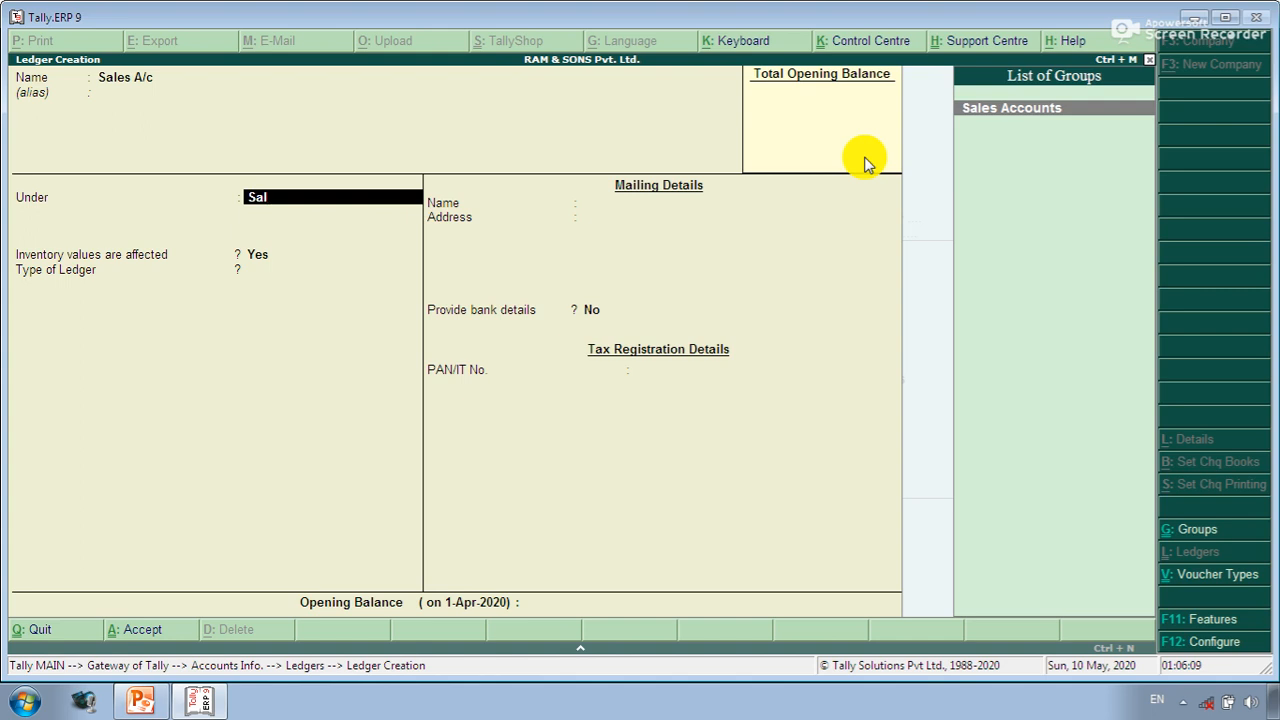
key("Return")
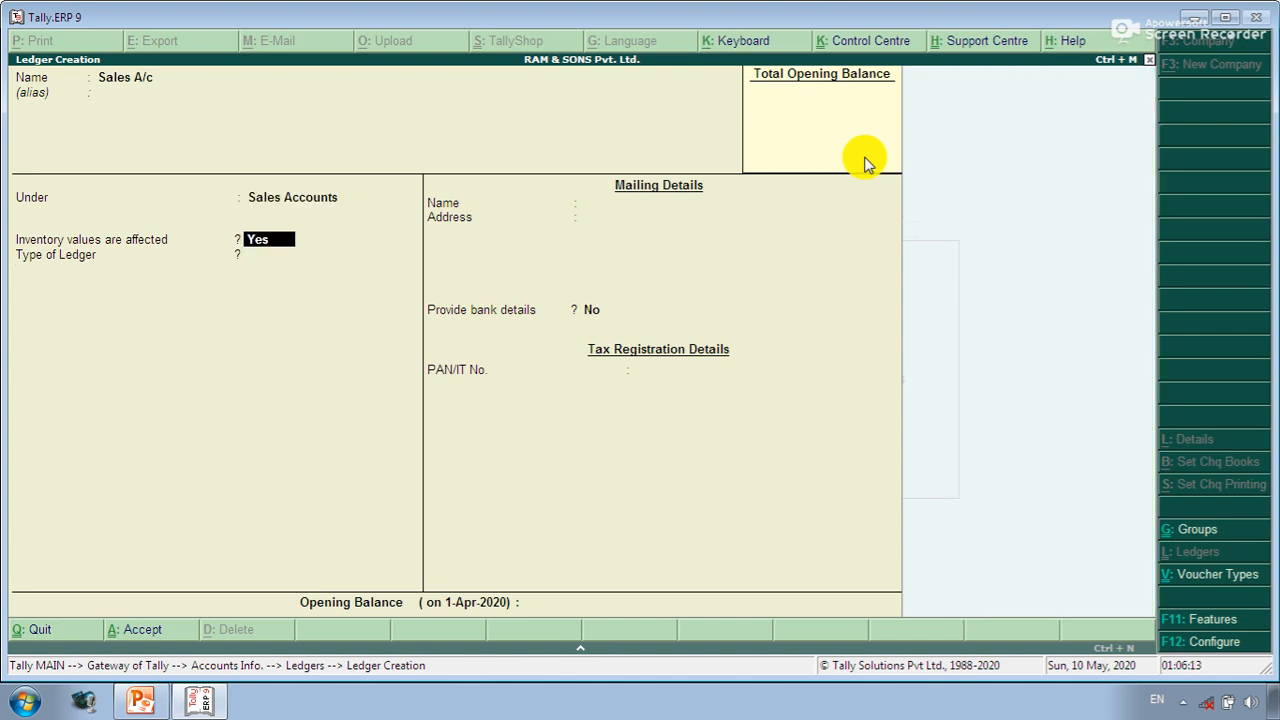
key("Return")
key("Return")
key("Return")
key("Return")
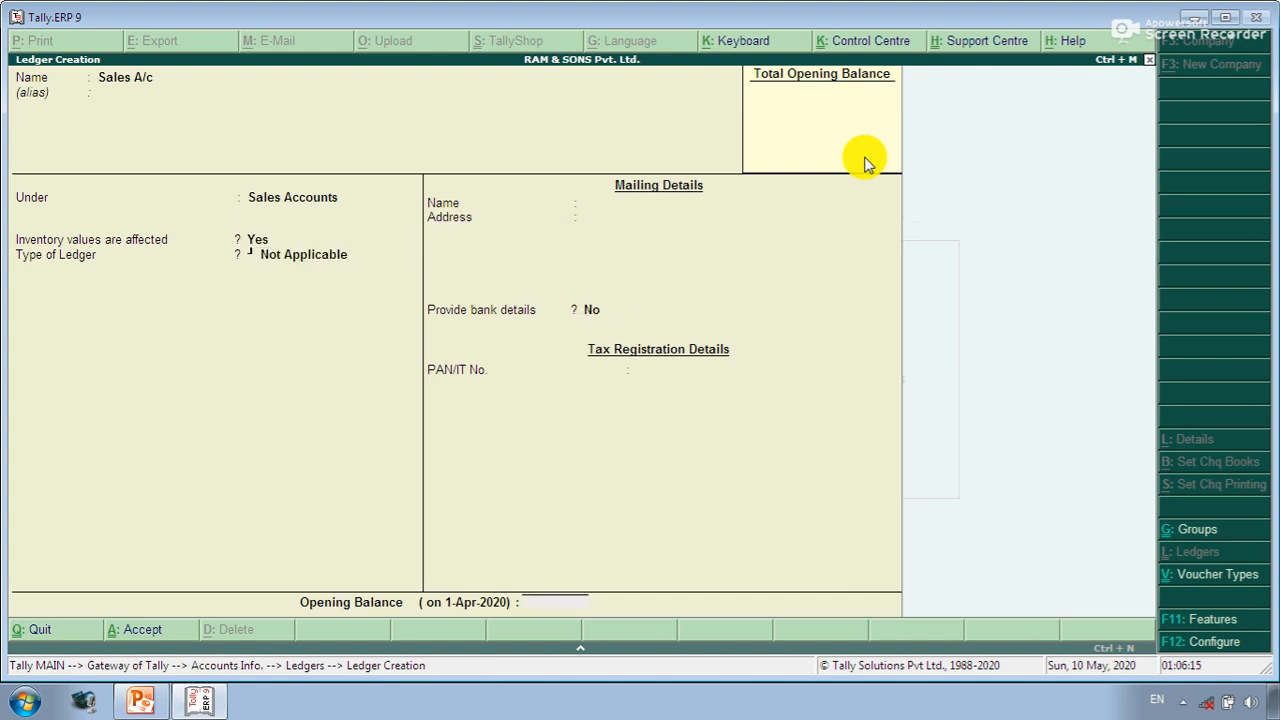
key("Return")
key("alt+Tab")
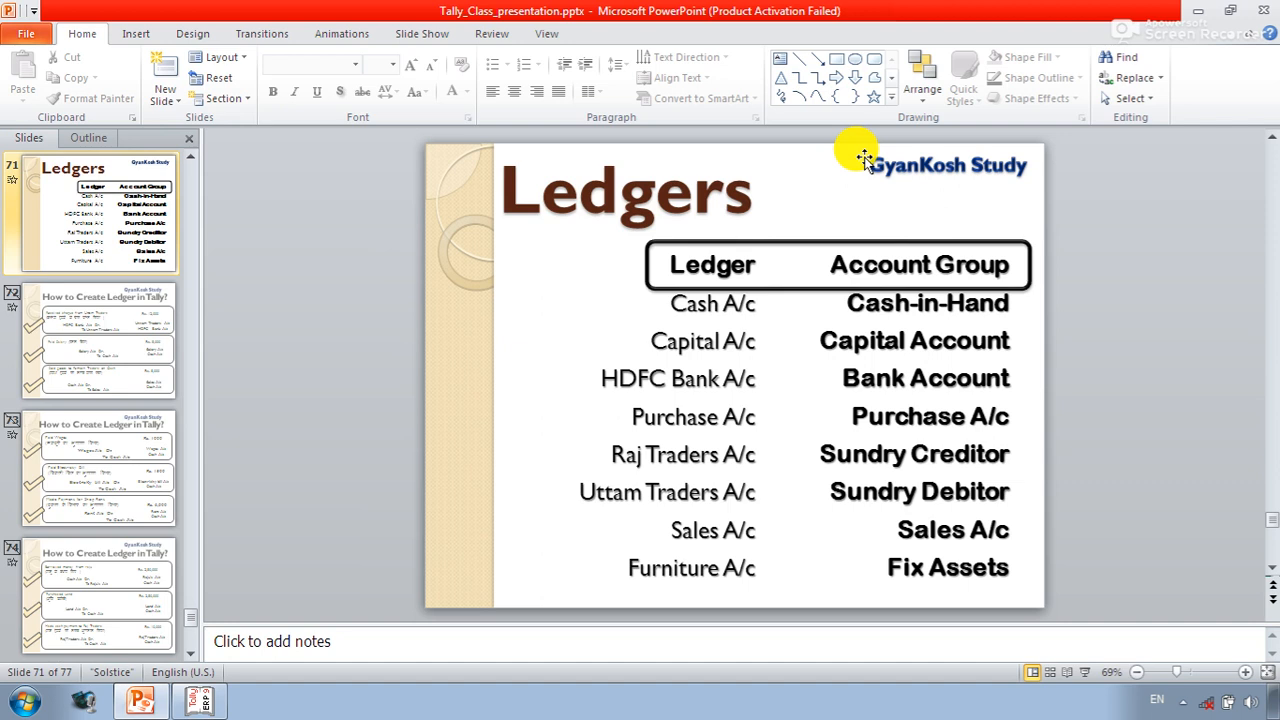
- Back in Tally, name the ledger Raj Traders CR. A/c and place it under Sundry Creditors
key("alt+Tab")
type("Ra")
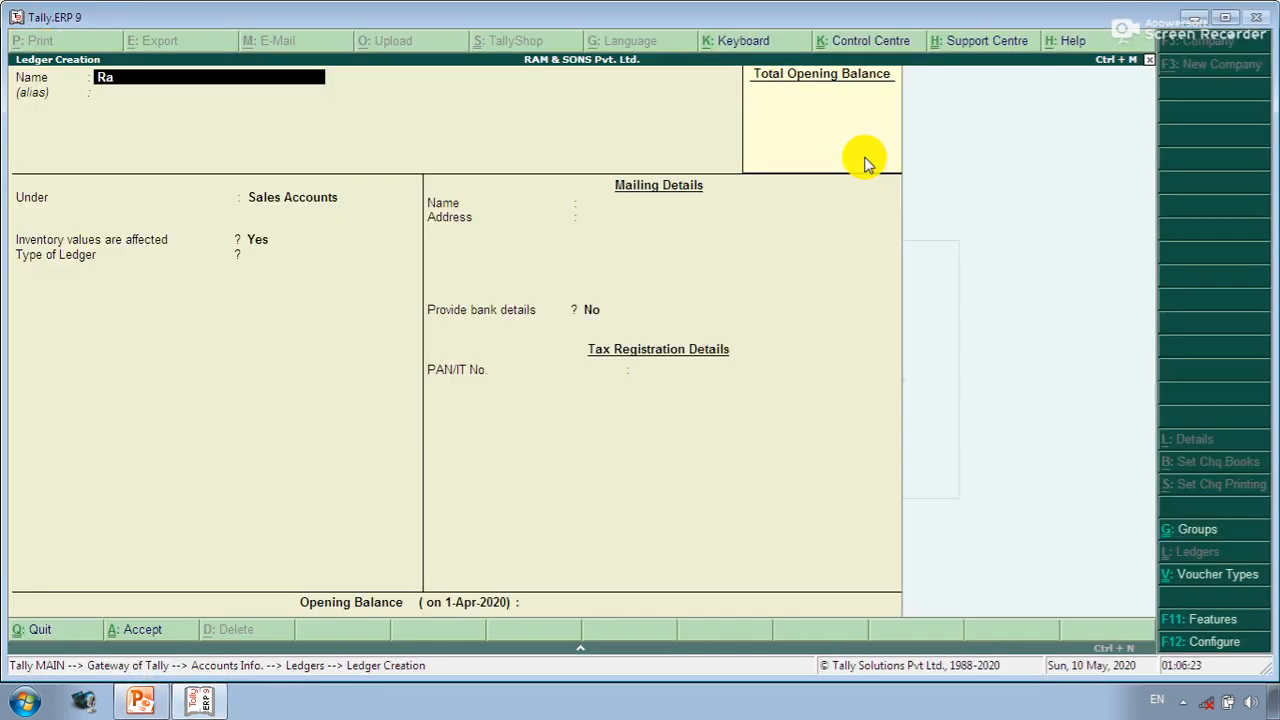
type("j Traders CR. A/c")
key("Return")
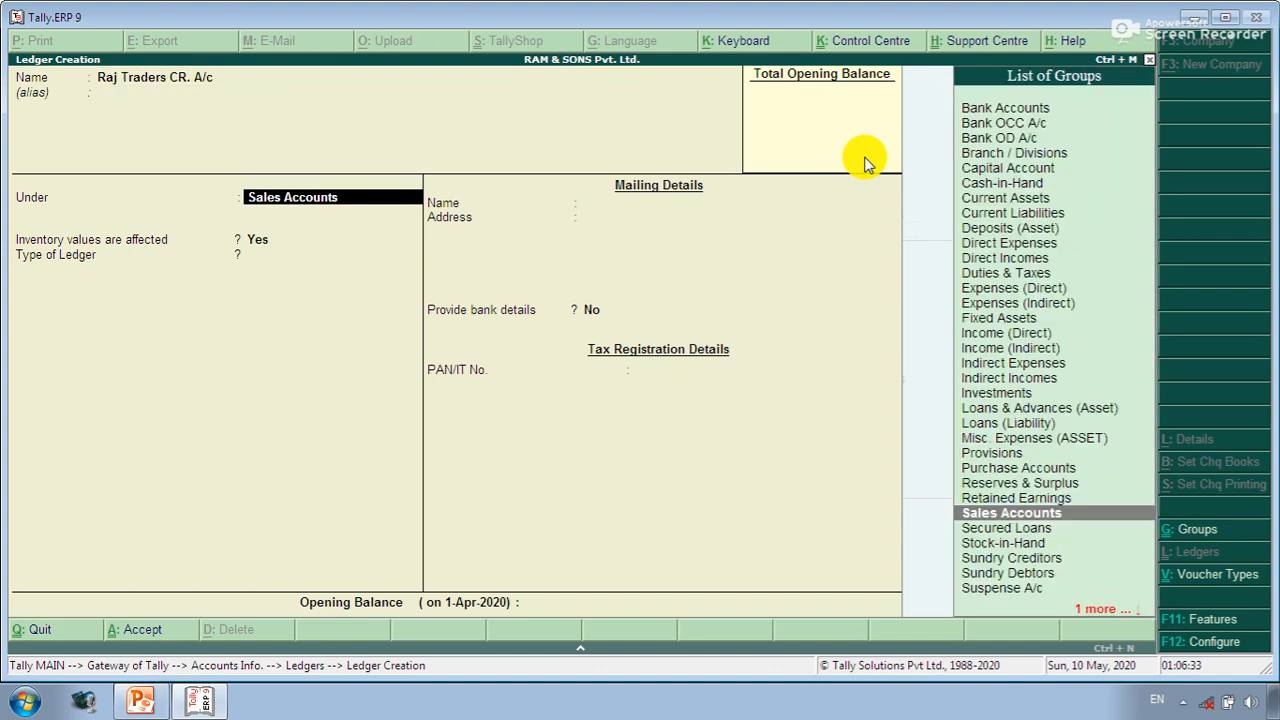
type("S")
key("Down")
key("Down")
key("Down")
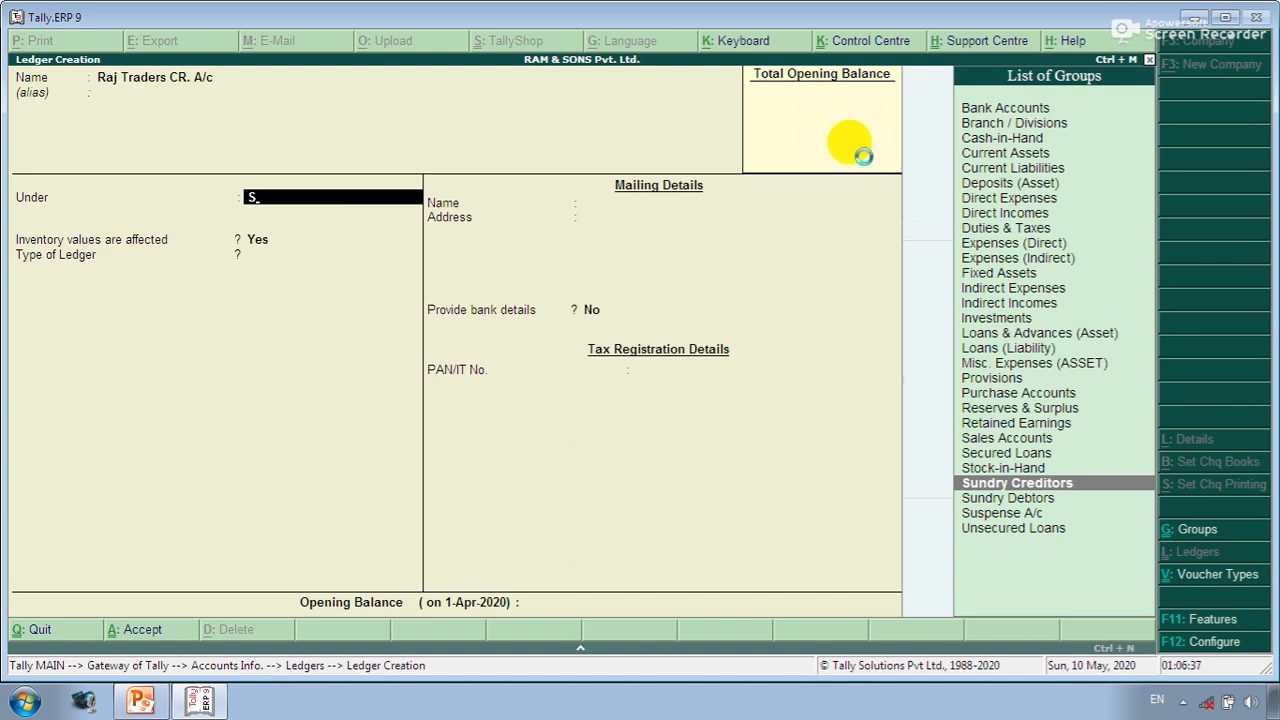
key("Return")
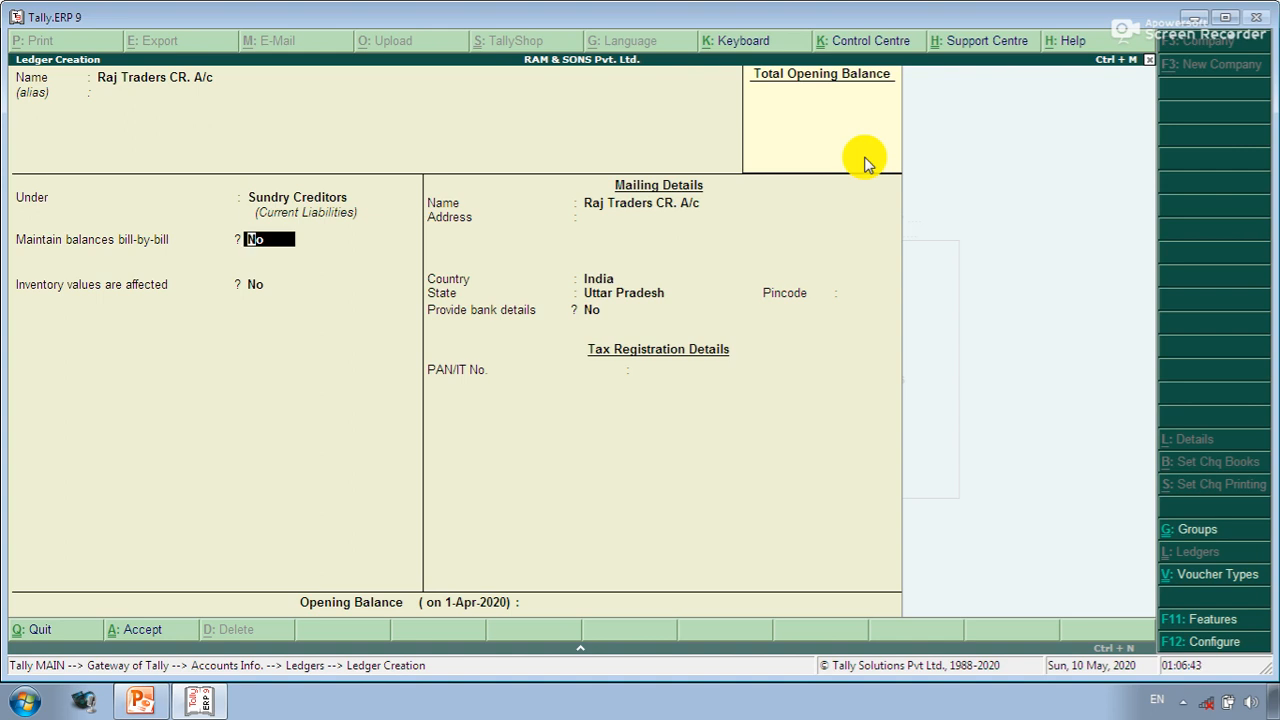
- Enter its mailing address with bill-by-bill and inventory off, save, and switch to the Ledgers slide
key("Return")
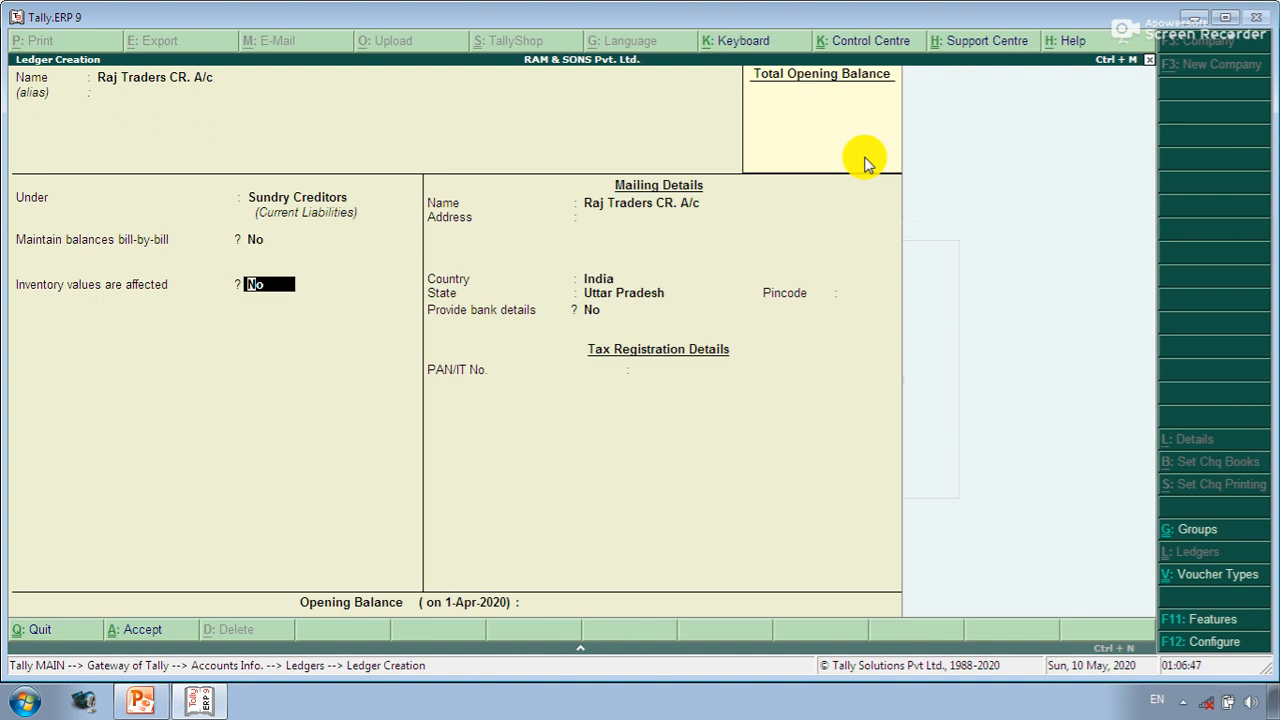
key("Return")
key("Return")
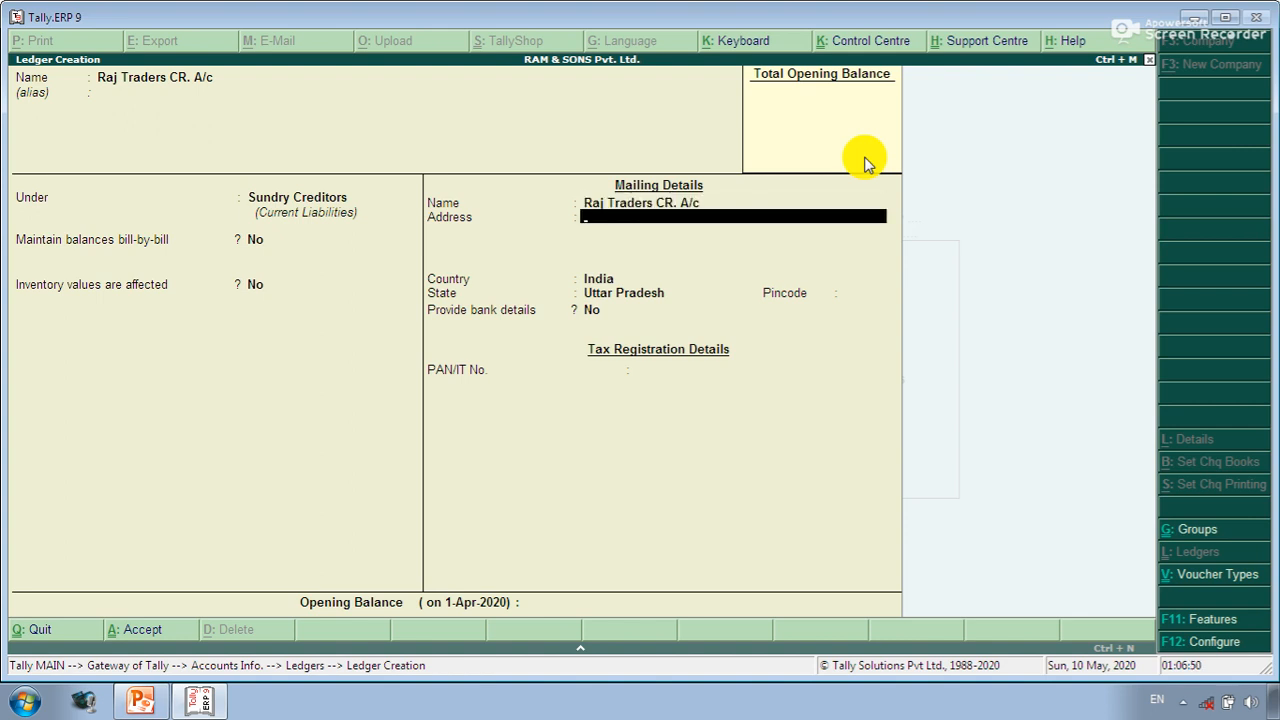
type("Yamuna Nagar")
key("Return")
type("SHah")
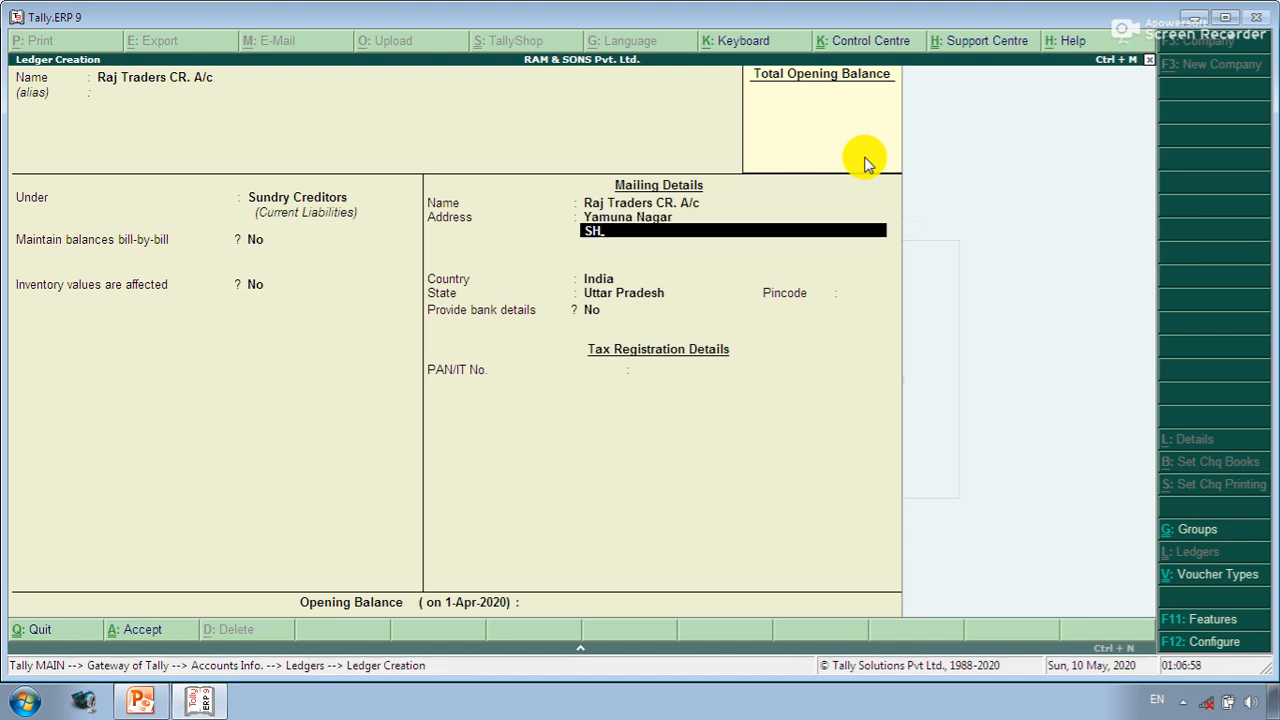
key("BackSpace")
key("BackSpace")
key("BackSpace")
type("PN")
key("Return")
key("Return")
key("Return")
key("Return")
key("Return")
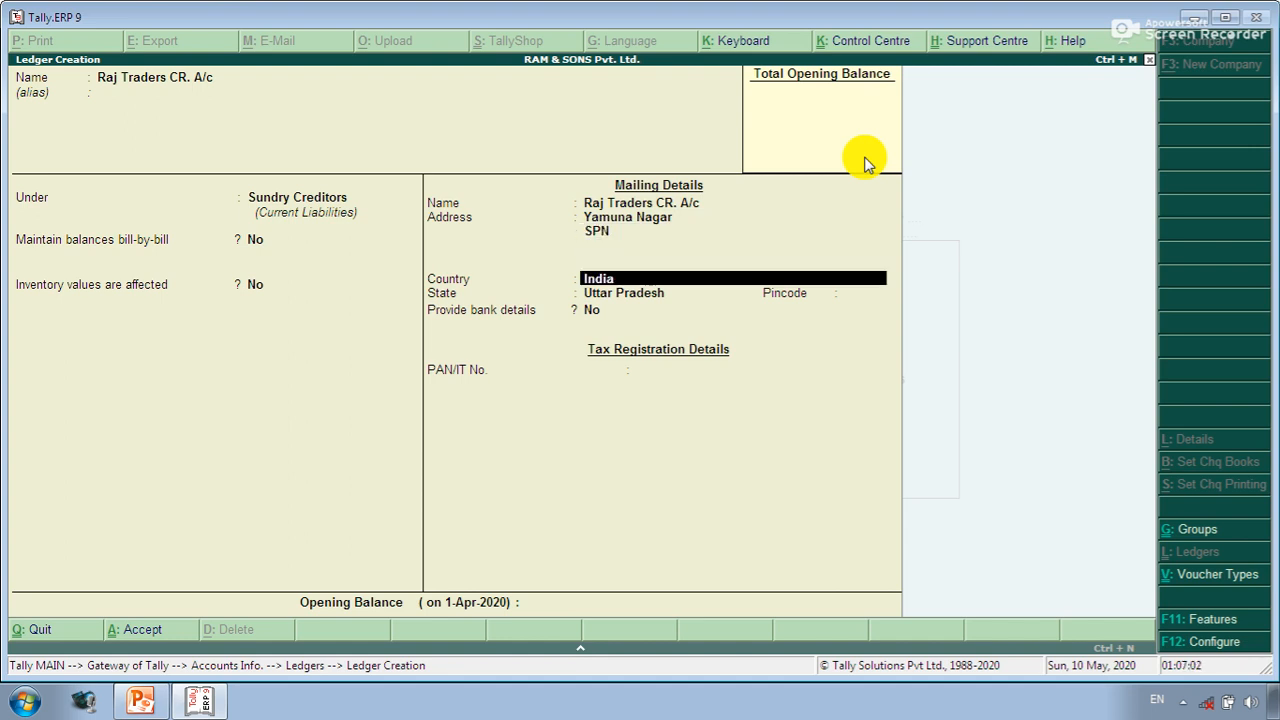
key("Return")
key("Return")
key("Return")
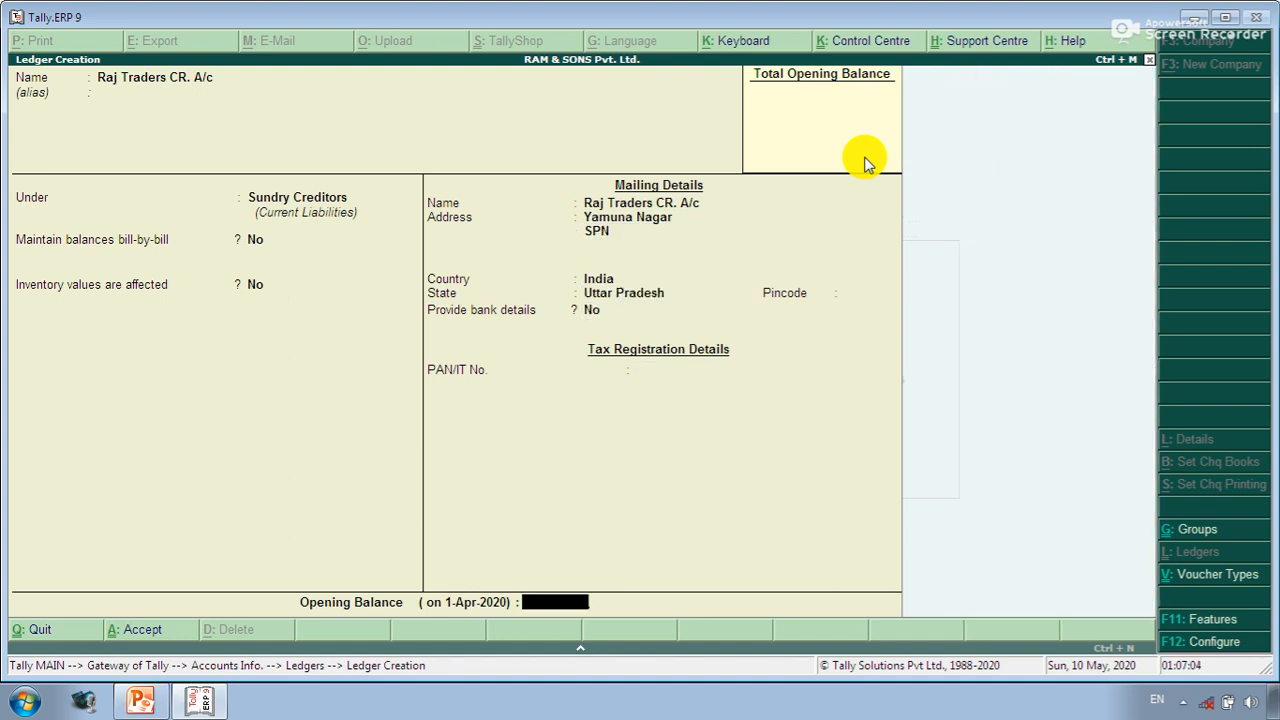
key("Return")
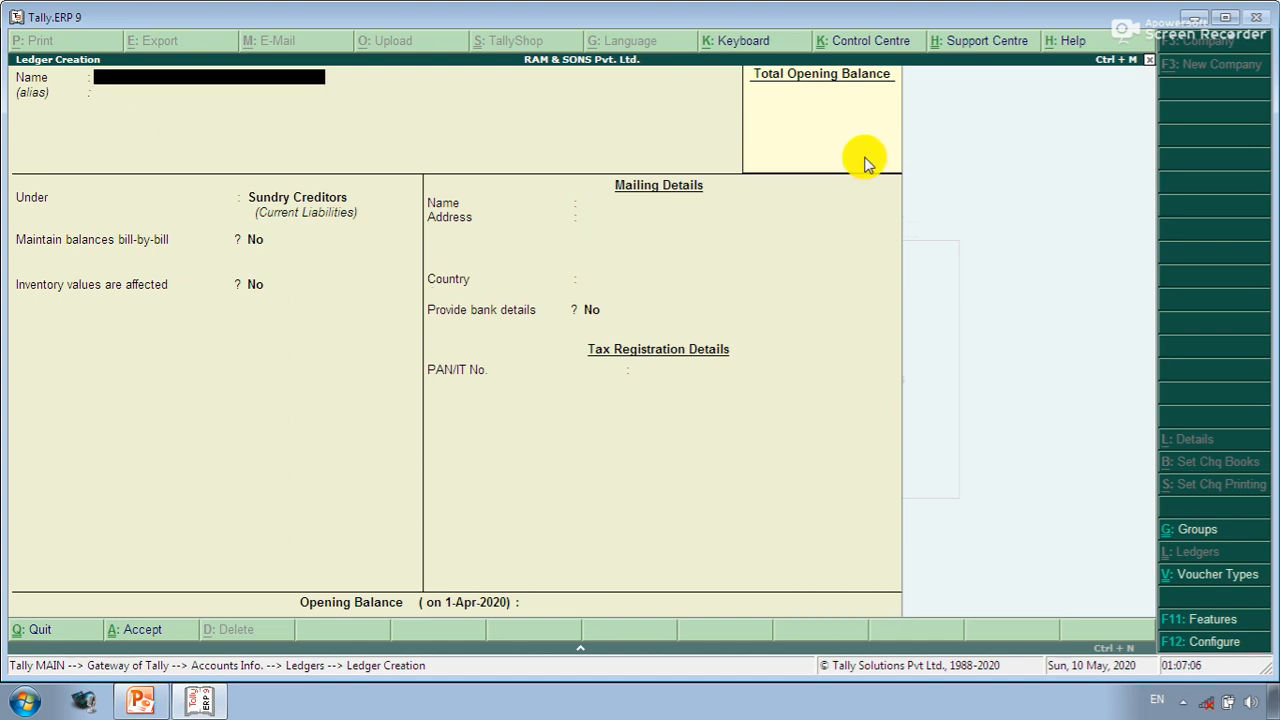
key("alt+Tab")
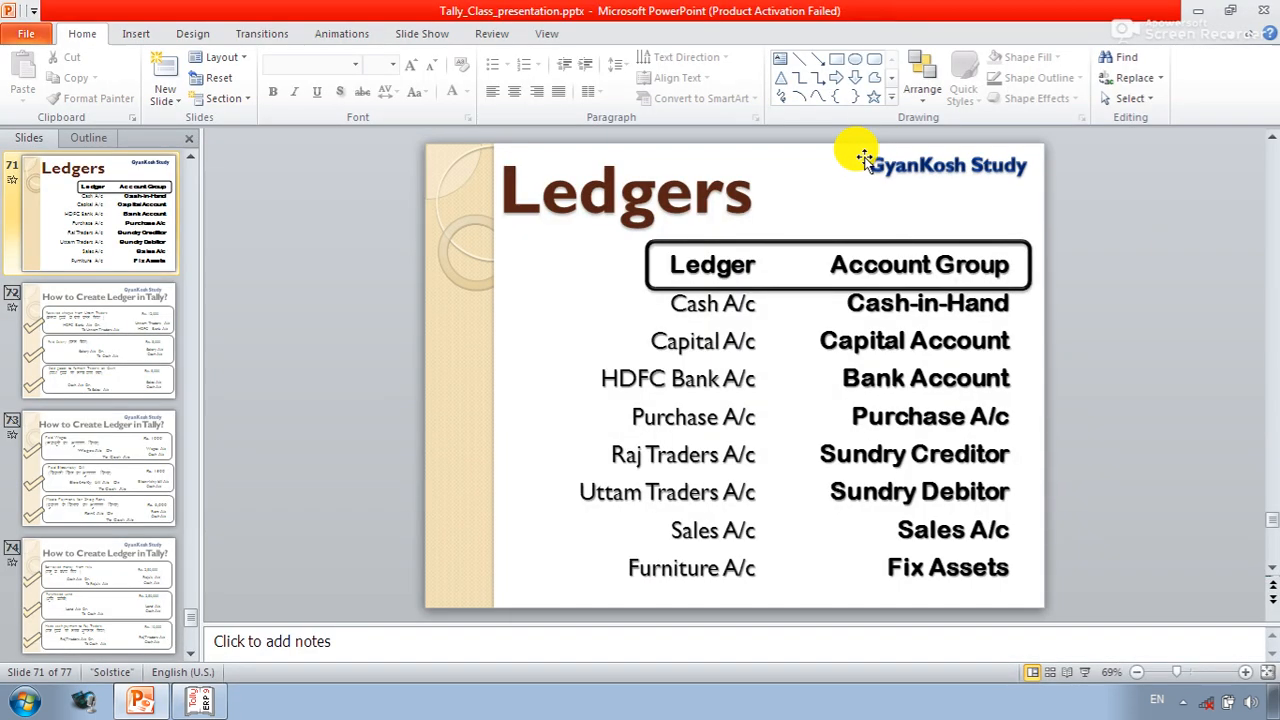
- Back in Tally, name the ledger Uttam Traders Dr. A/c and place it under Sundry Debtors
key("alt+Tab")
type("Uttam T")
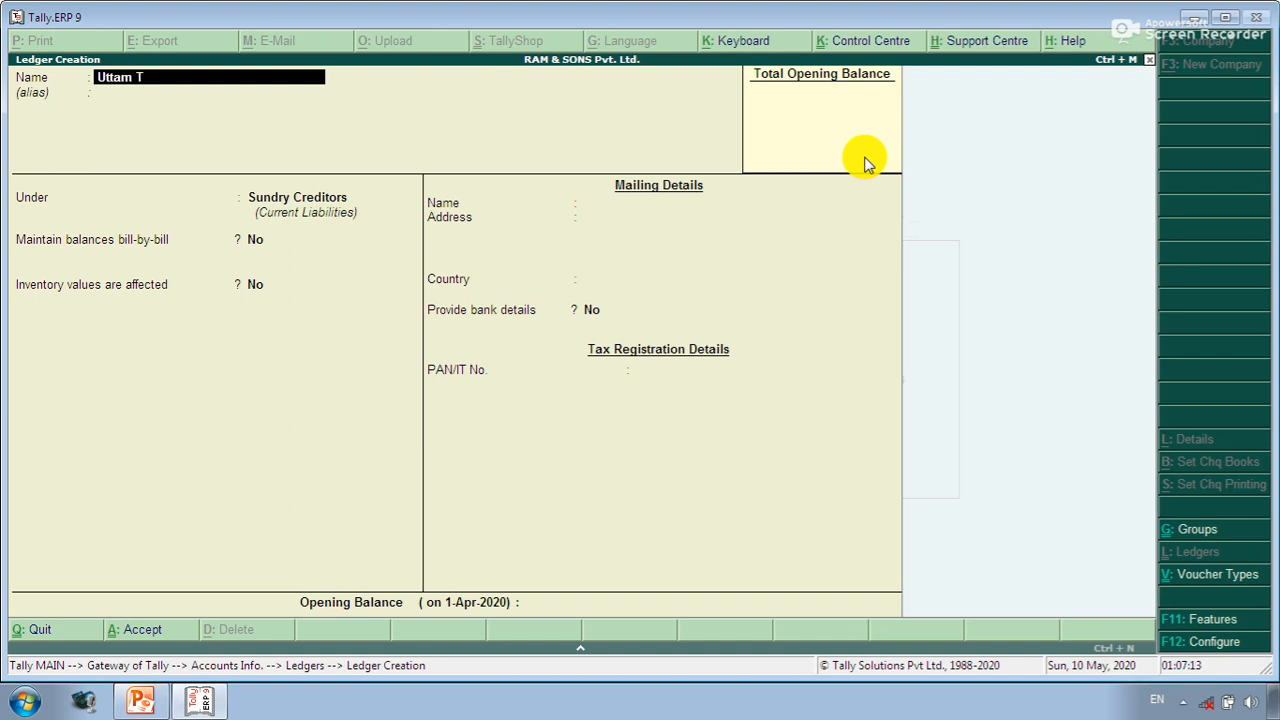
type("raders Dr. A/c")
key("Return")
key("Return")
type("Su")
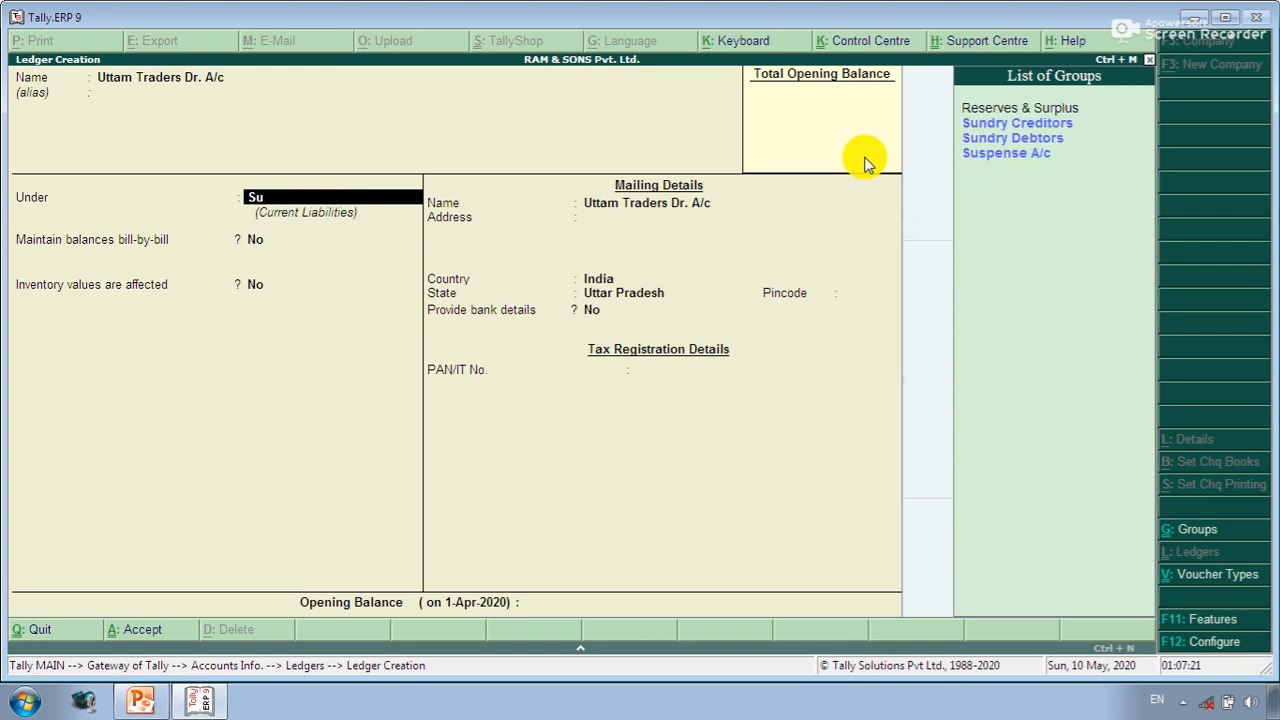
key("Down")
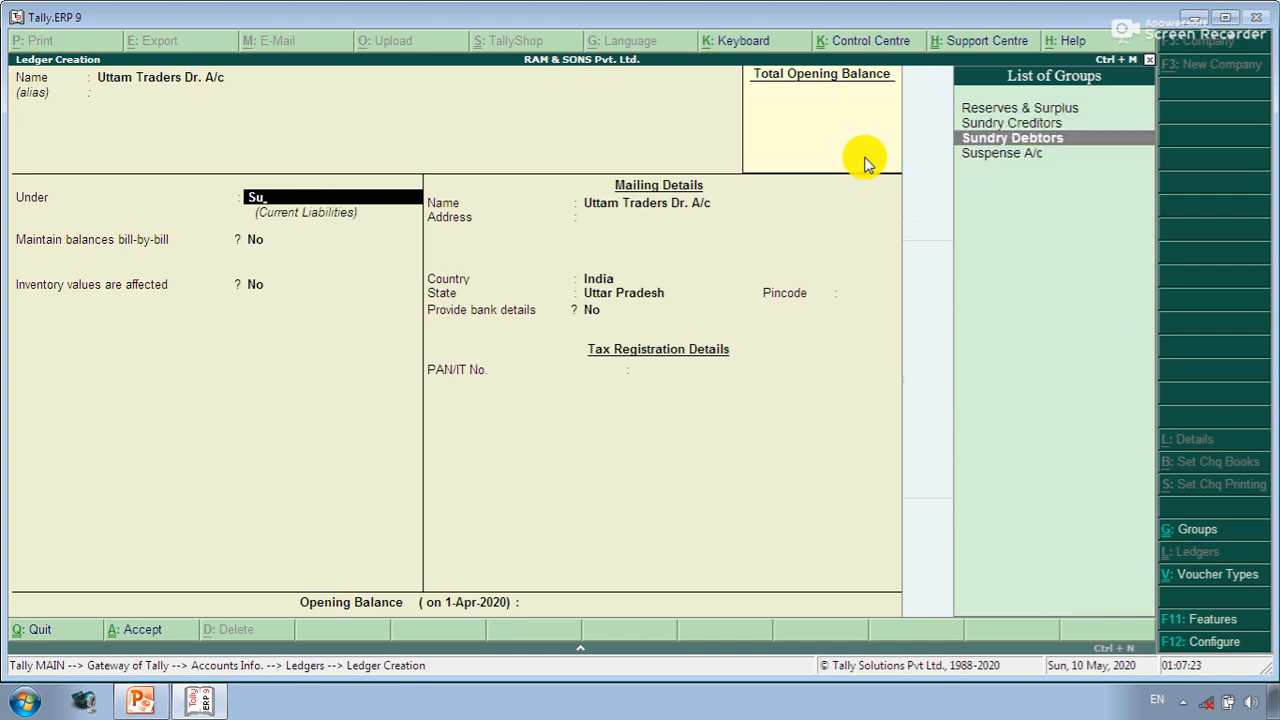
key("Return")
key("Return")
key("Return")
key("Return")
key("Return")
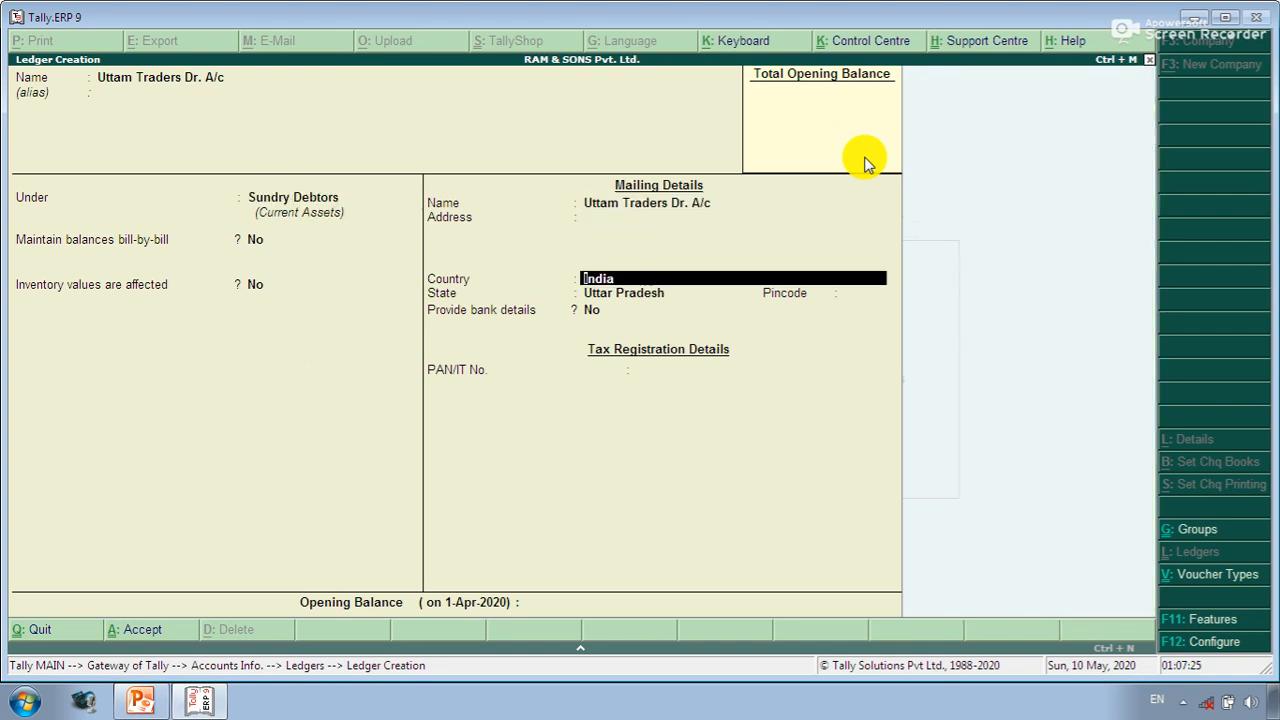
- Enter the Uttam Traders Dr. A/c mailing address and save the ledger
key("BackSpace")
type("Ch")
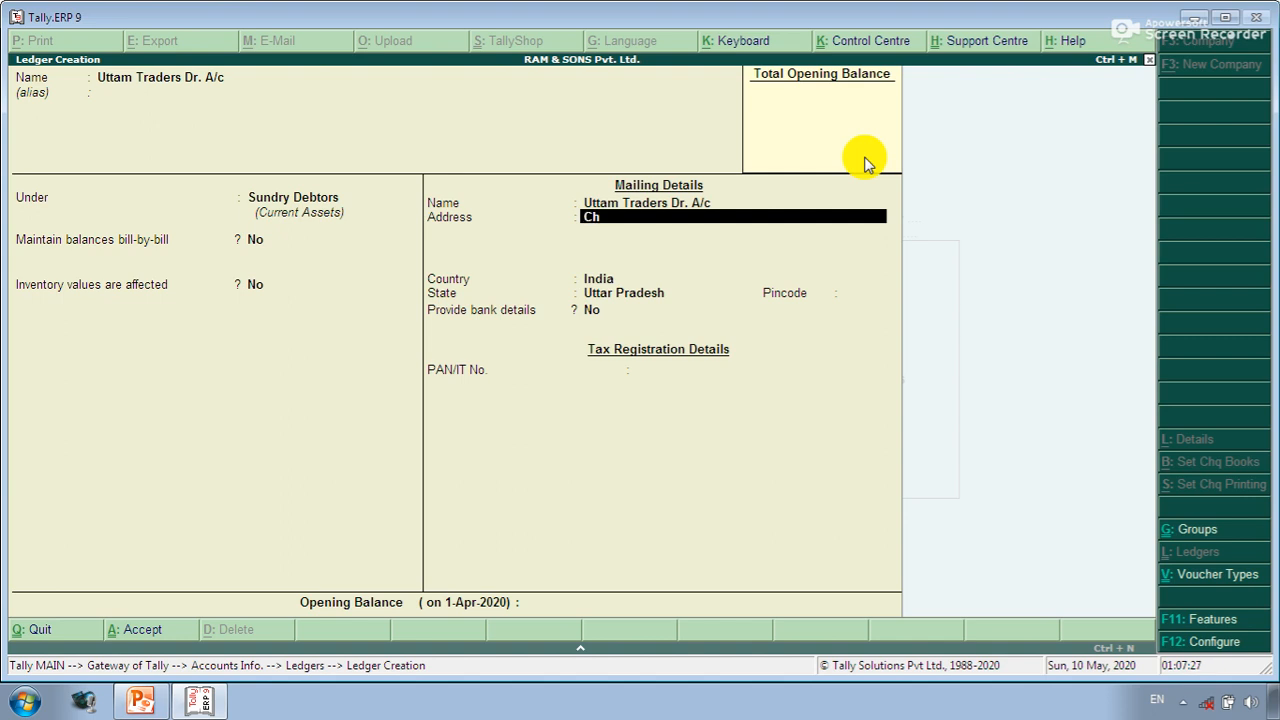
type("tota Chowk SPN'")
key("Return")
key("Return")
key("Return")
key("Return")
key("Return")
key("Return")
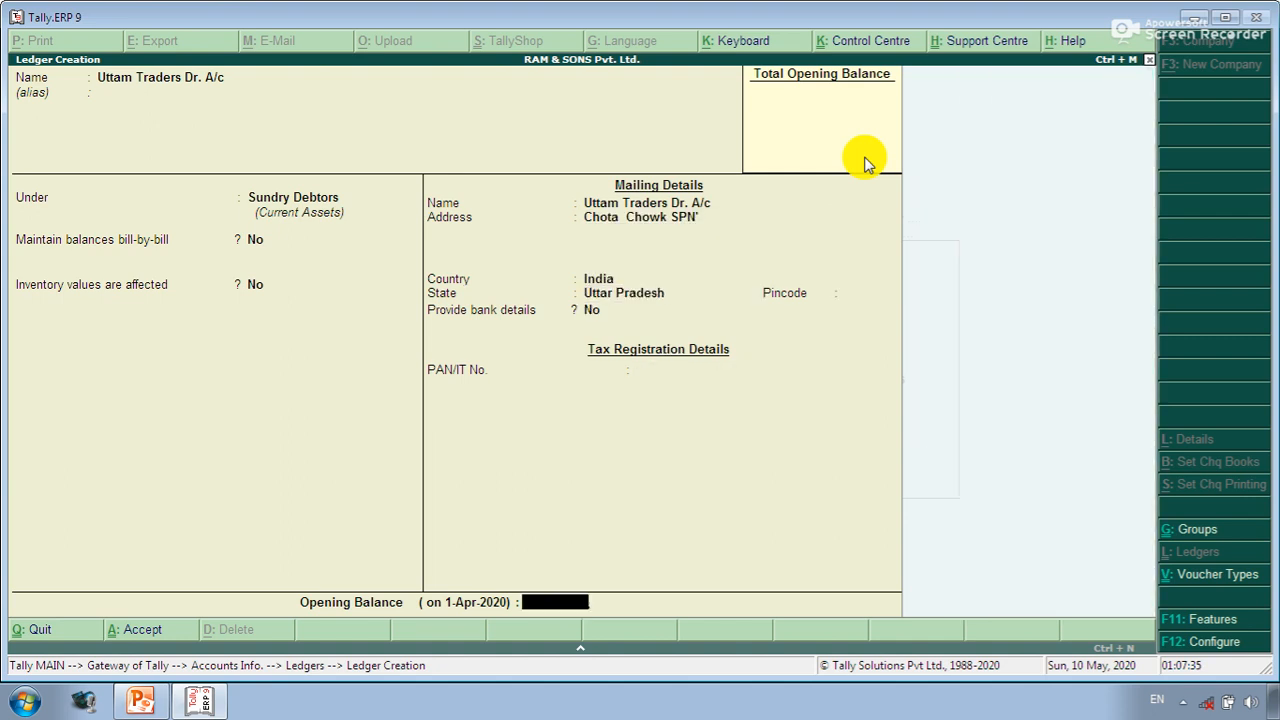
key("Return")
key("Return")
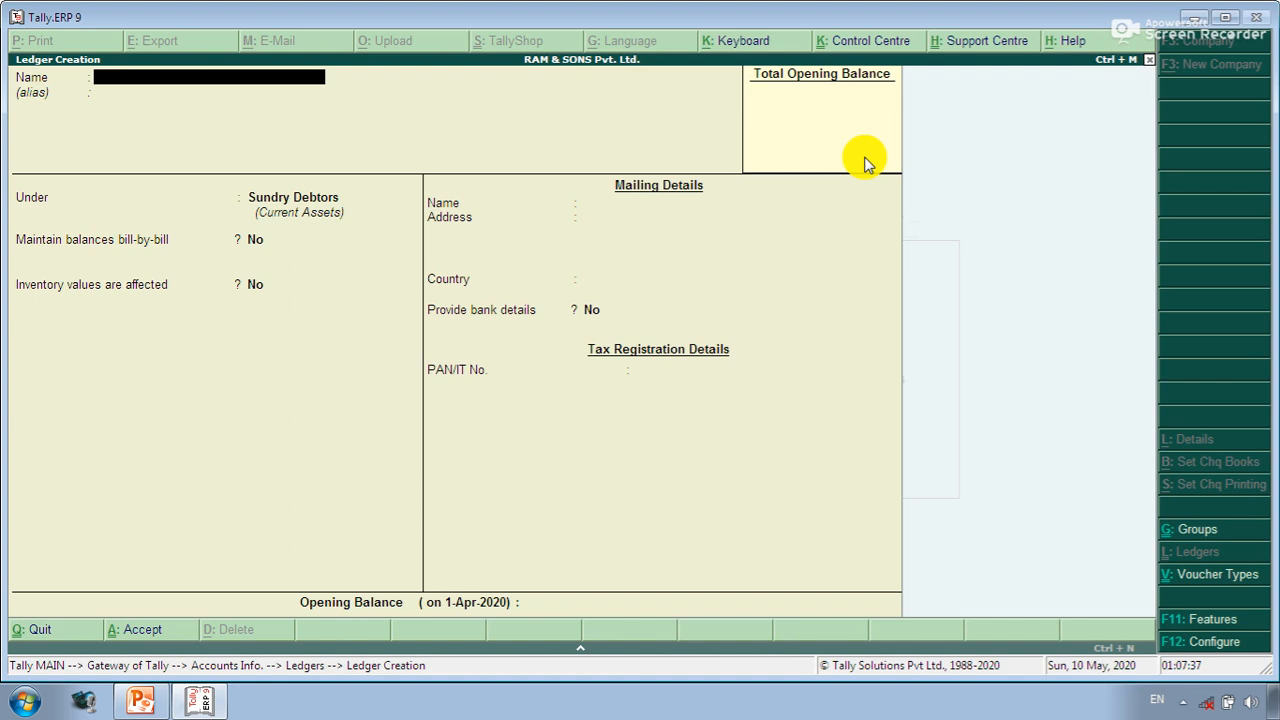
- Save Furniture A/c under Fixed Assets, then quit ledger creation back to the Ledgers menu
type("Fur")
key("BackSpace")
type("urniture A/c")
key("Return")
key("Return")
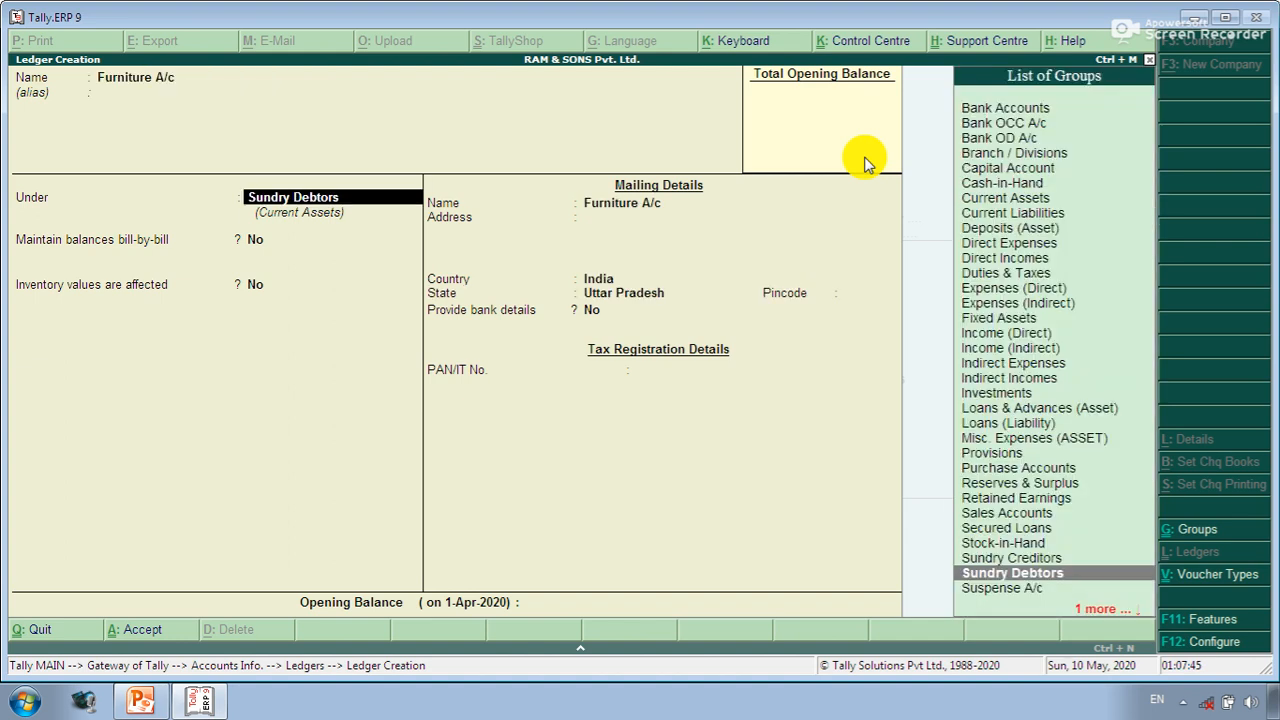
type("F")
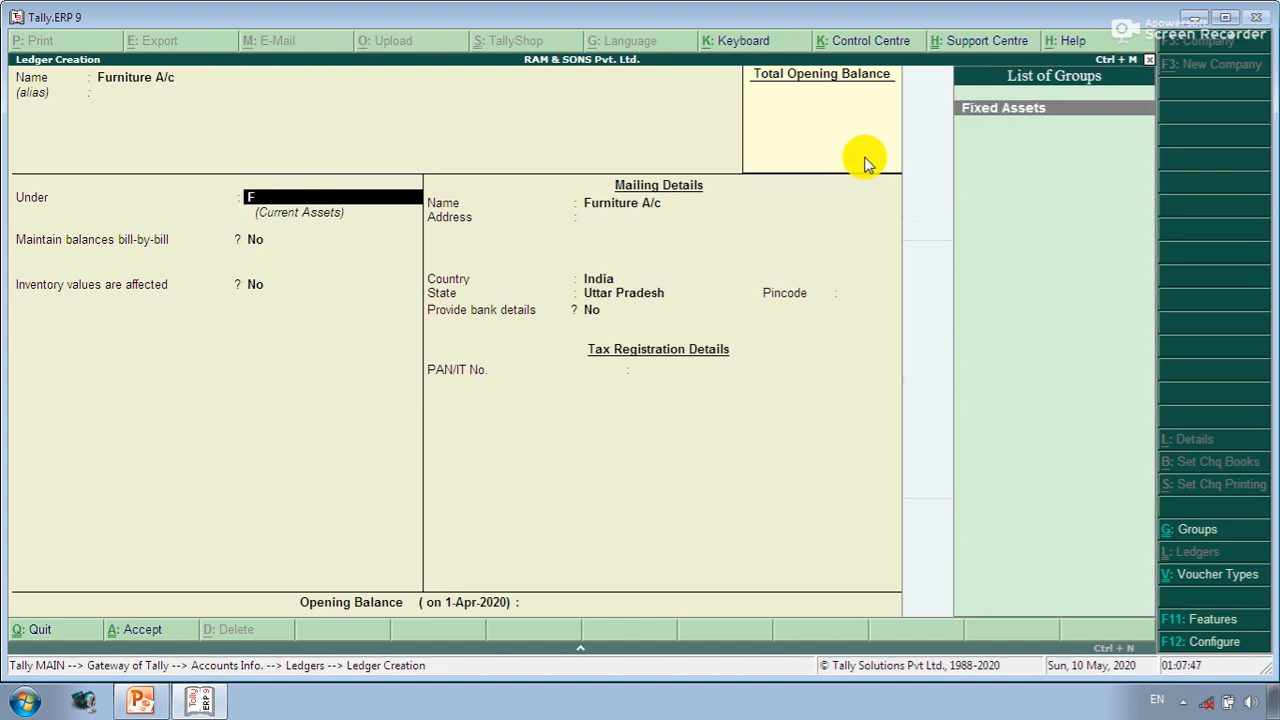
key("Return")
key("Return")
key("Return")
key("Return")
key("Return")
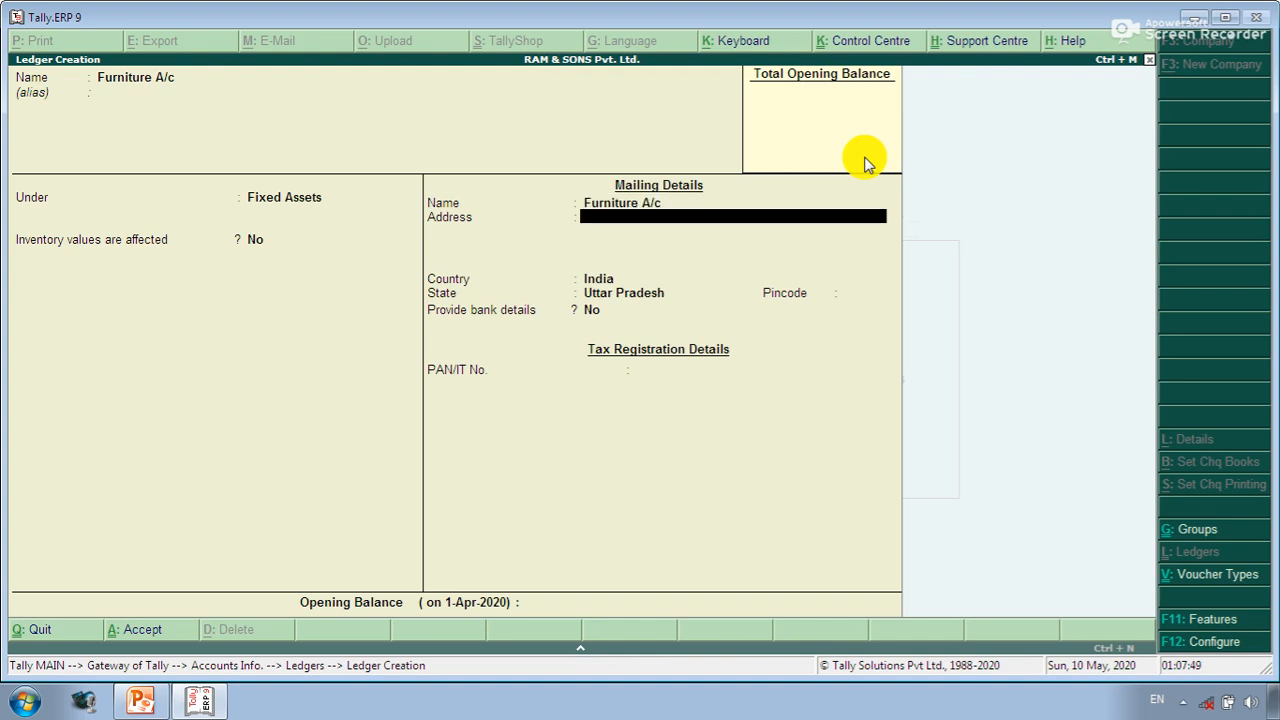
key("Return")
key("Return")
key("Return")
key("Return")
key("Return")
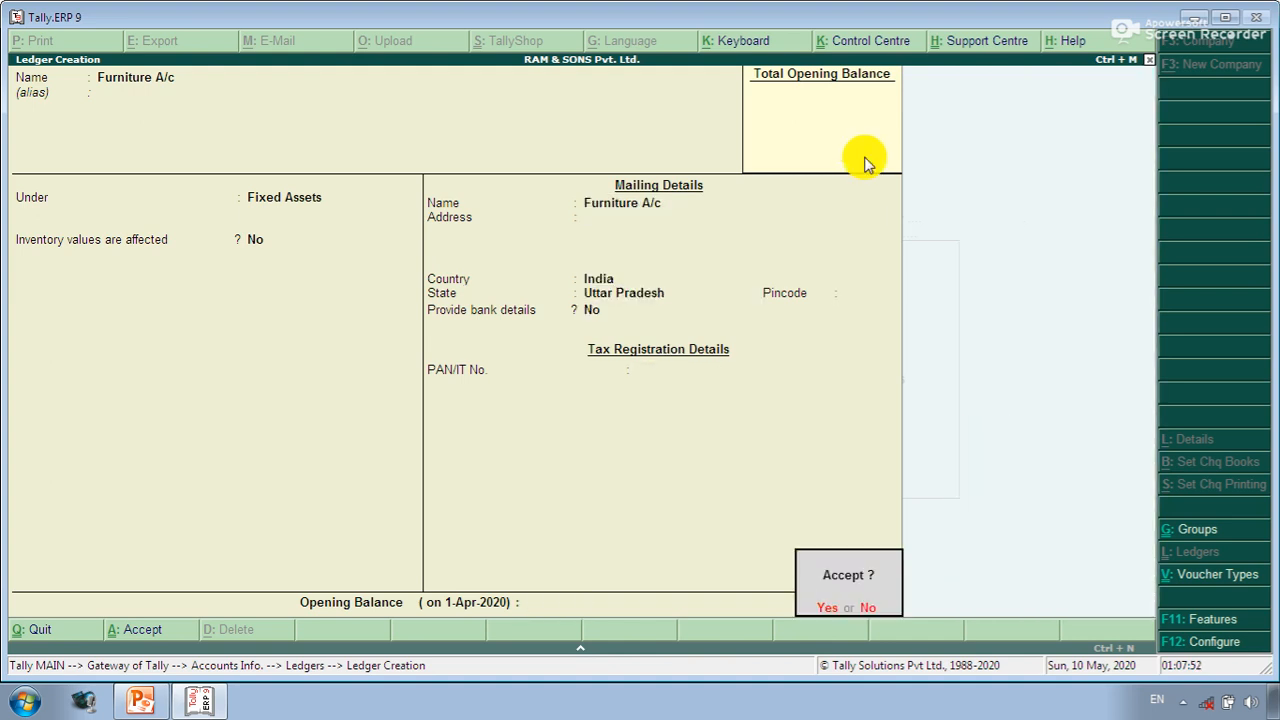
key("Return")
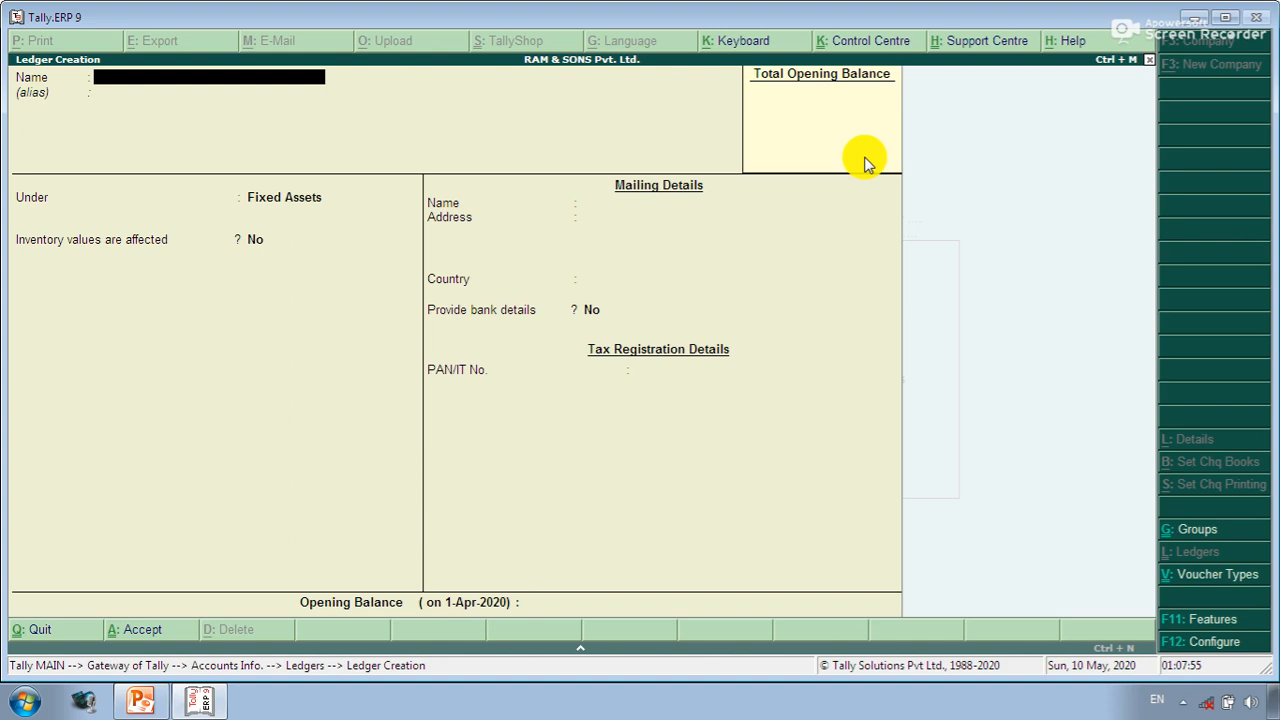
key("Escape")
key("Return")
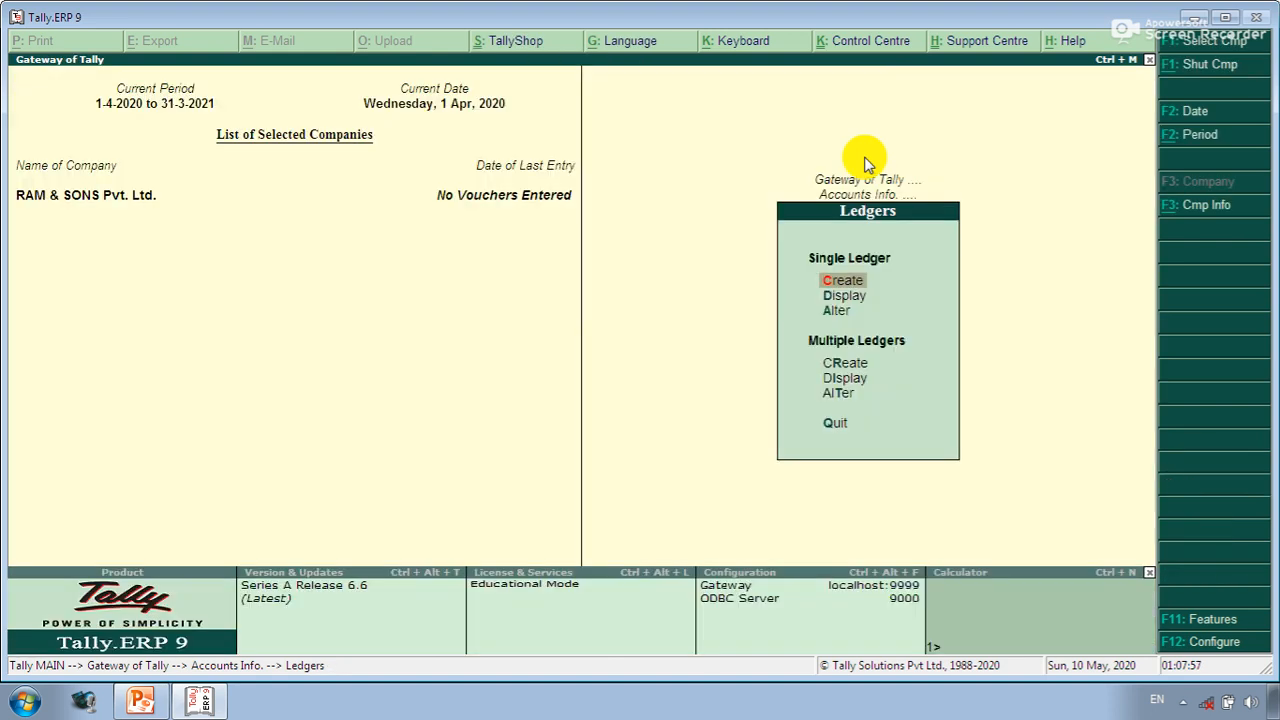
- View the Sales A/c ledger in Display mode, then close it
key("Down")
key("Return")
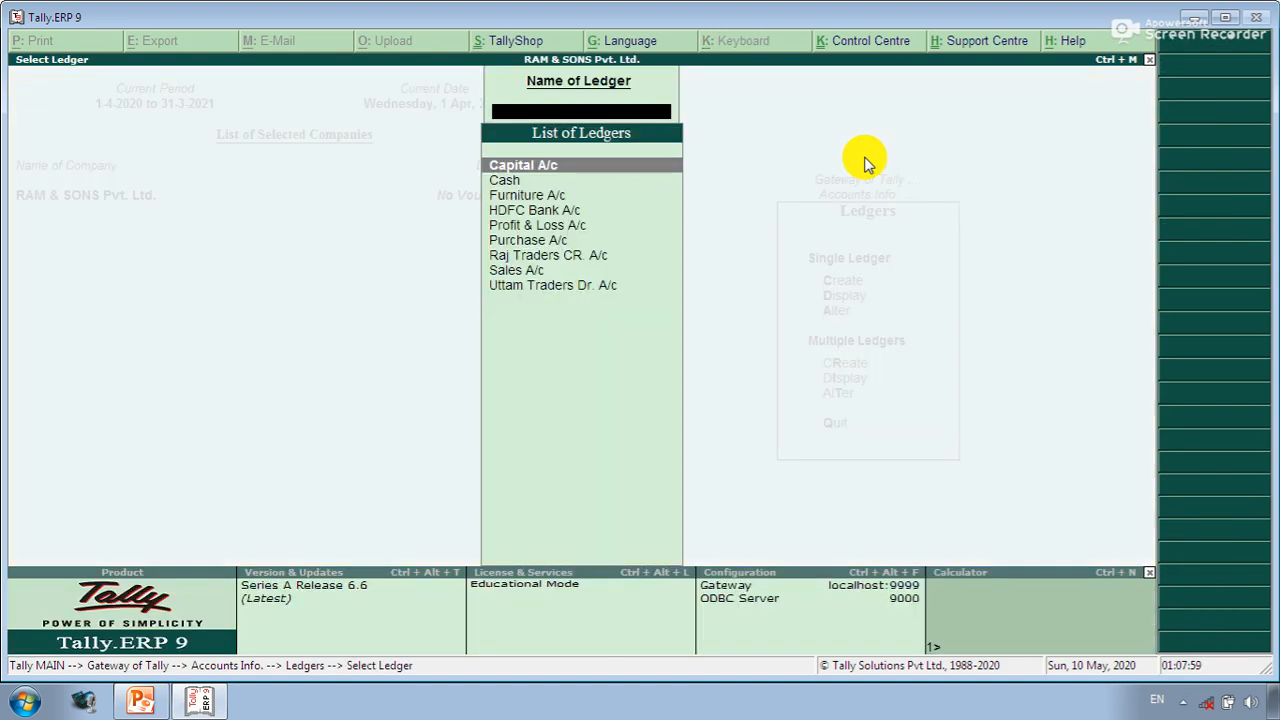
key("Down")
key("Down")
key("Down")
key("Down")
key("Down")
key("Down")
key("Down")
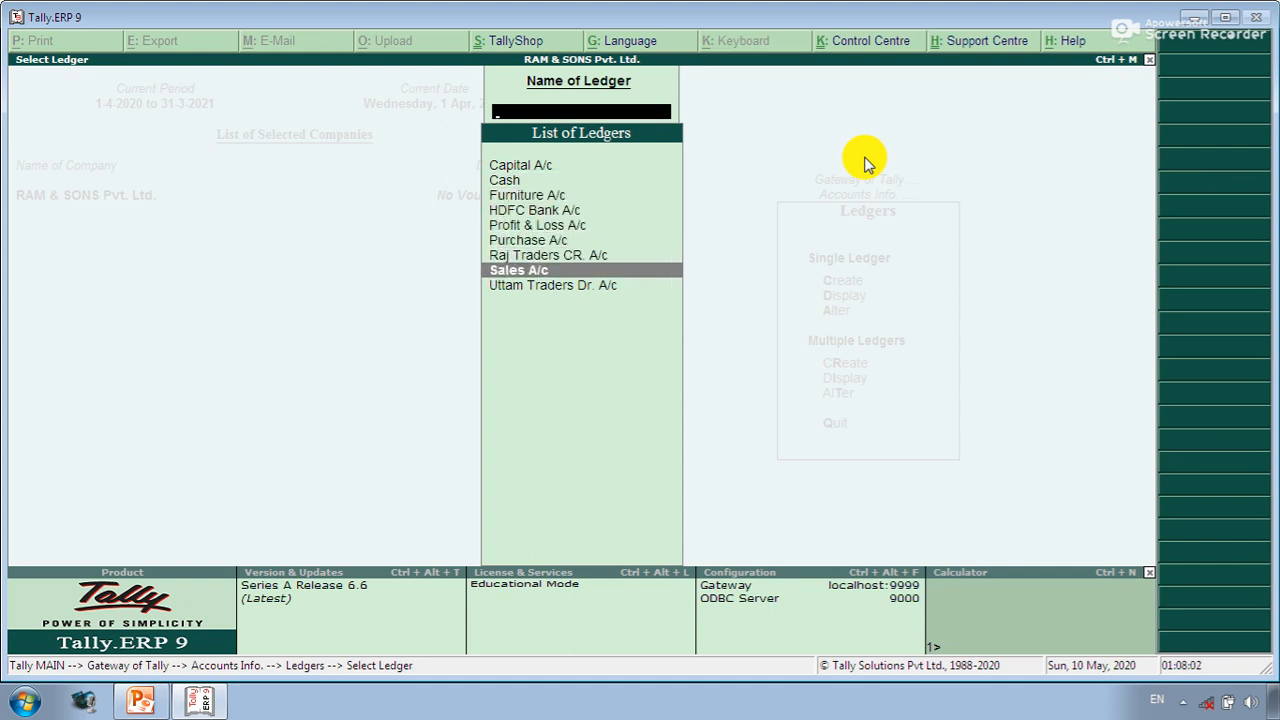
key("Return")
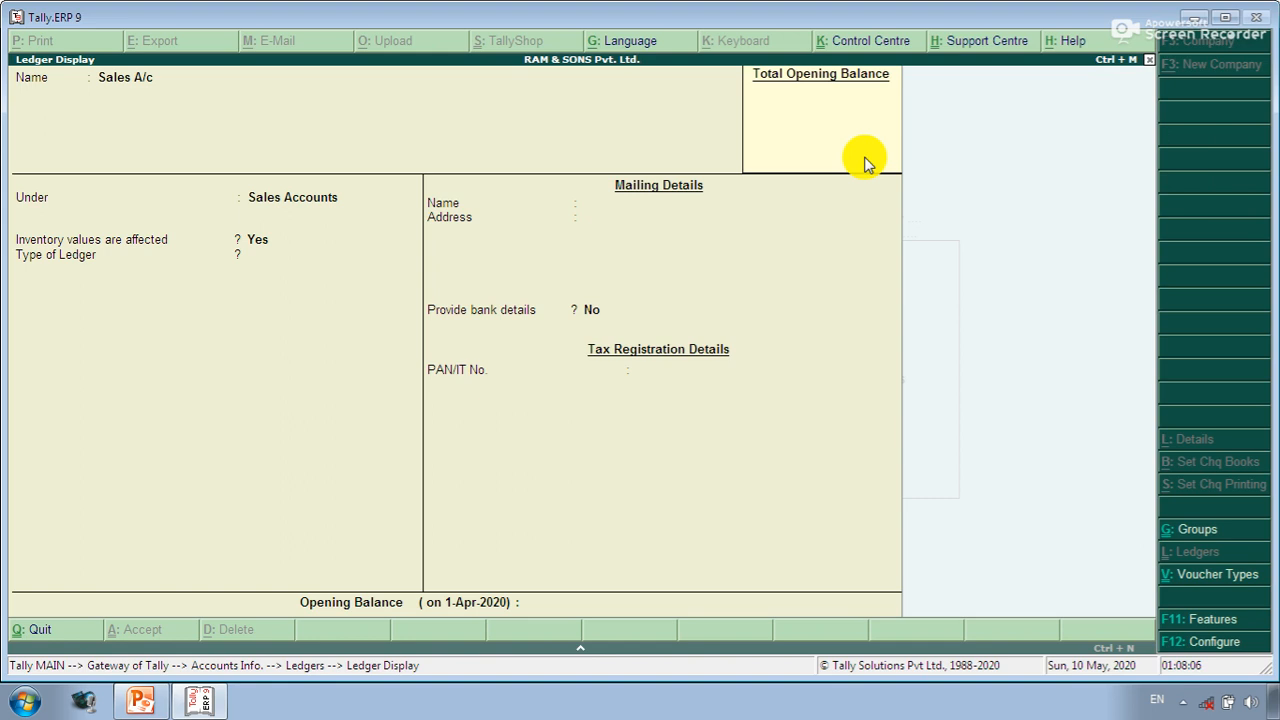
key("Escape")
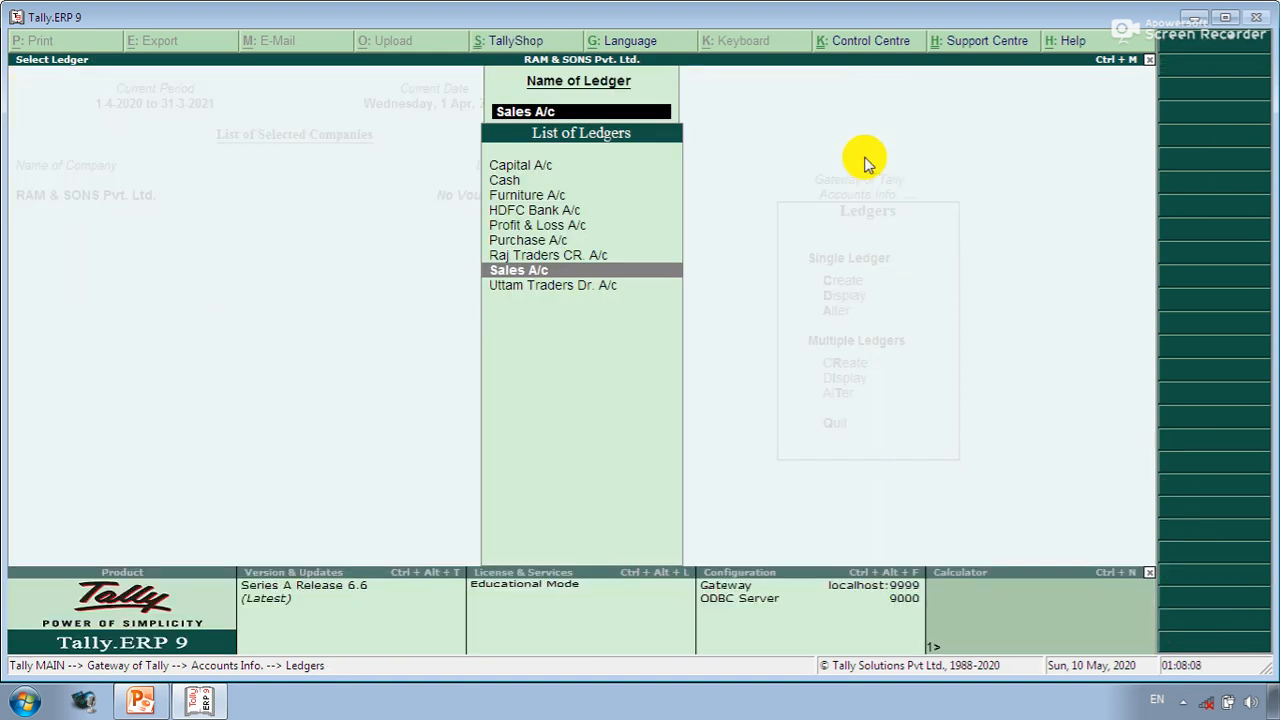
key("Escape")
- Review the Furniture A/c fields down to its opening balance, quitting without changes
key("Down")
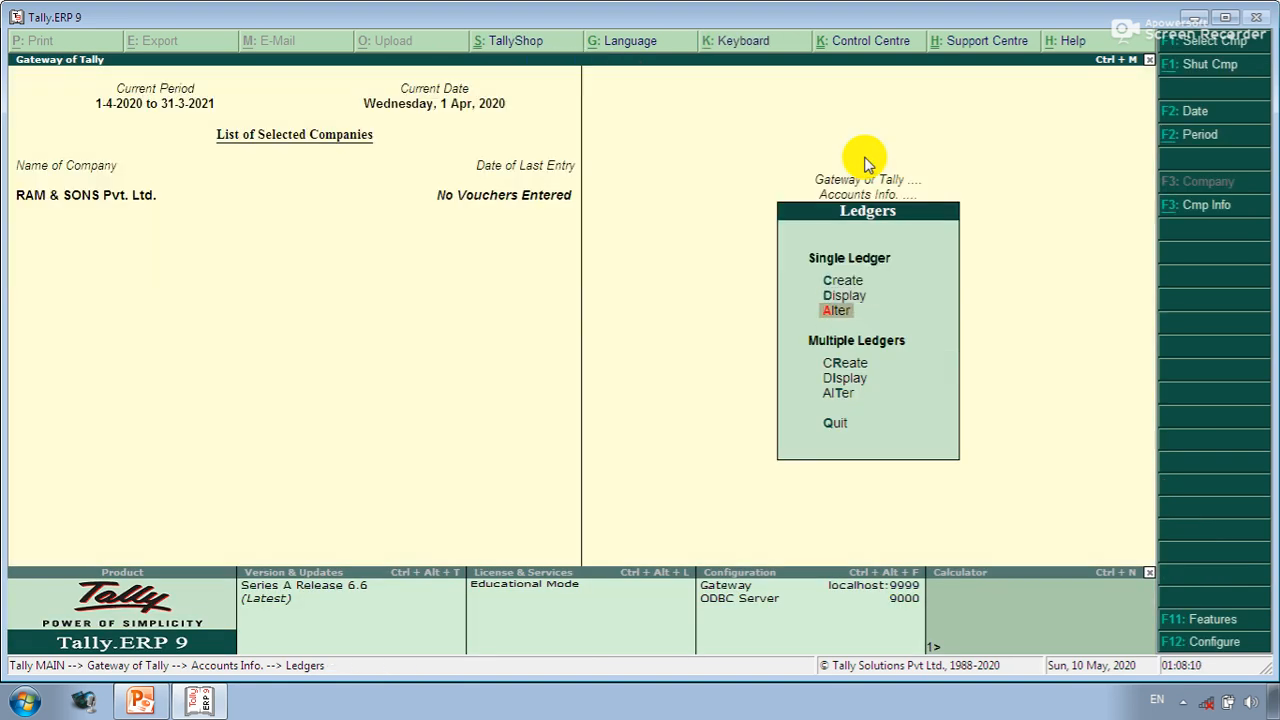
key("Return")
key("Down")
key("Down")
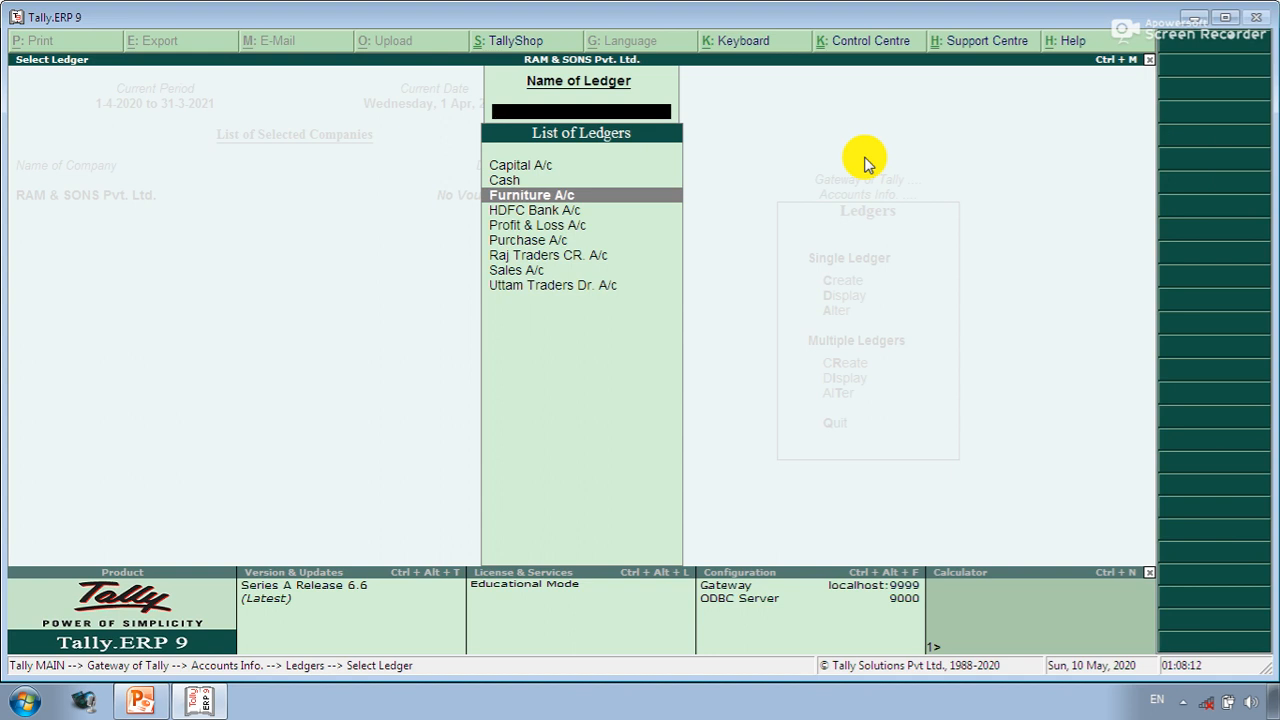
key("Return")
key("Return")
key("Return")
key("Return")
key("Return")
key("Return")
key("Return")
key("Return")
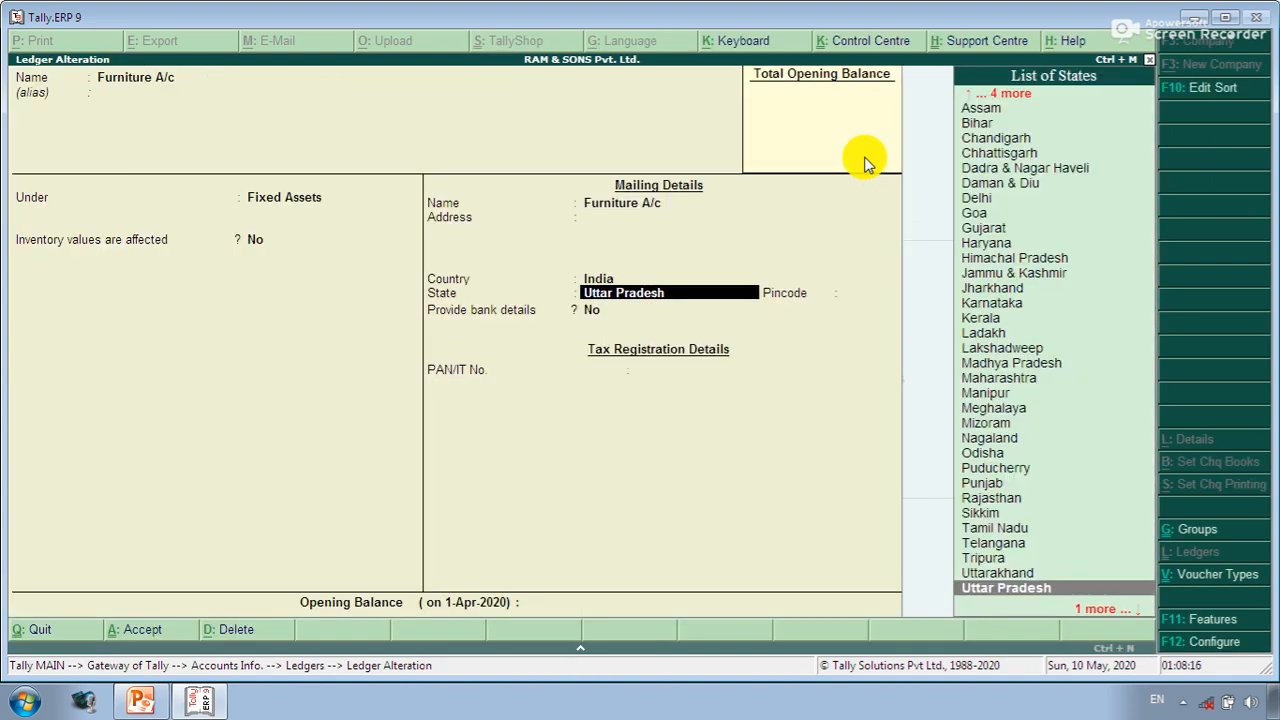
key("Return")
key("Return")
key("Return")
key("Return")
key("Return")
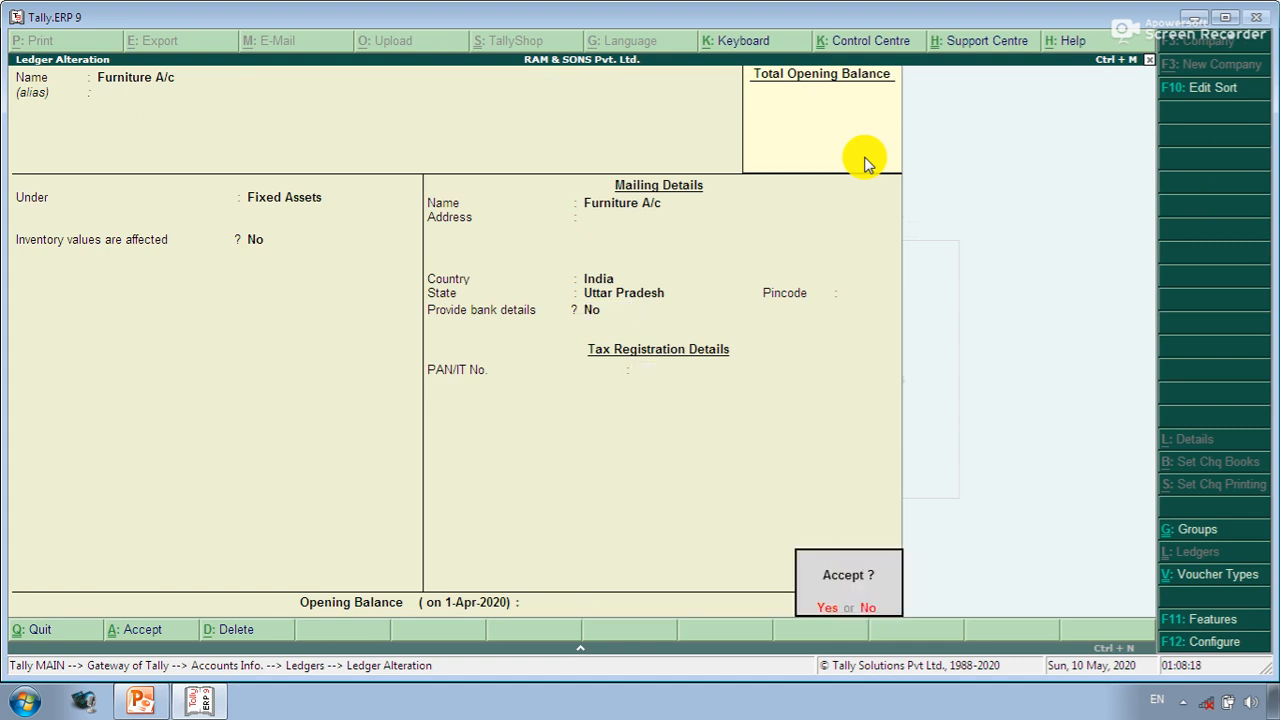
key("Return")
key("Return")
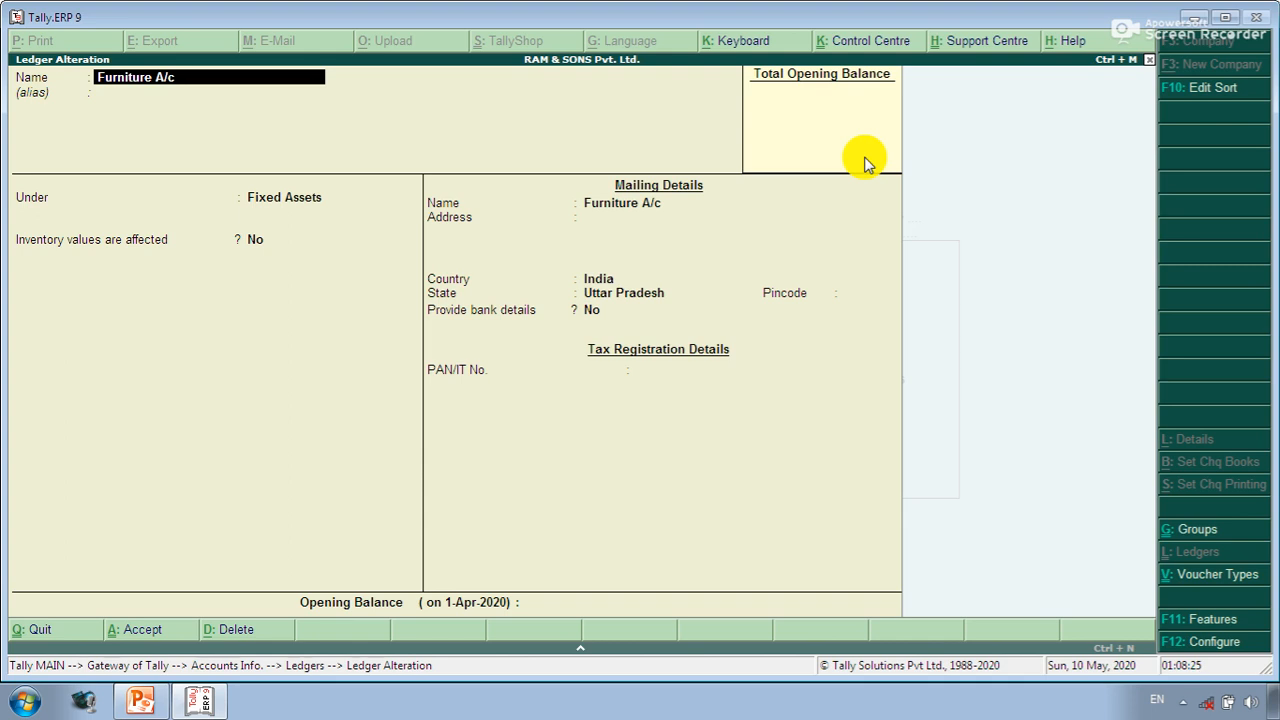
key("Escape")
key("y")
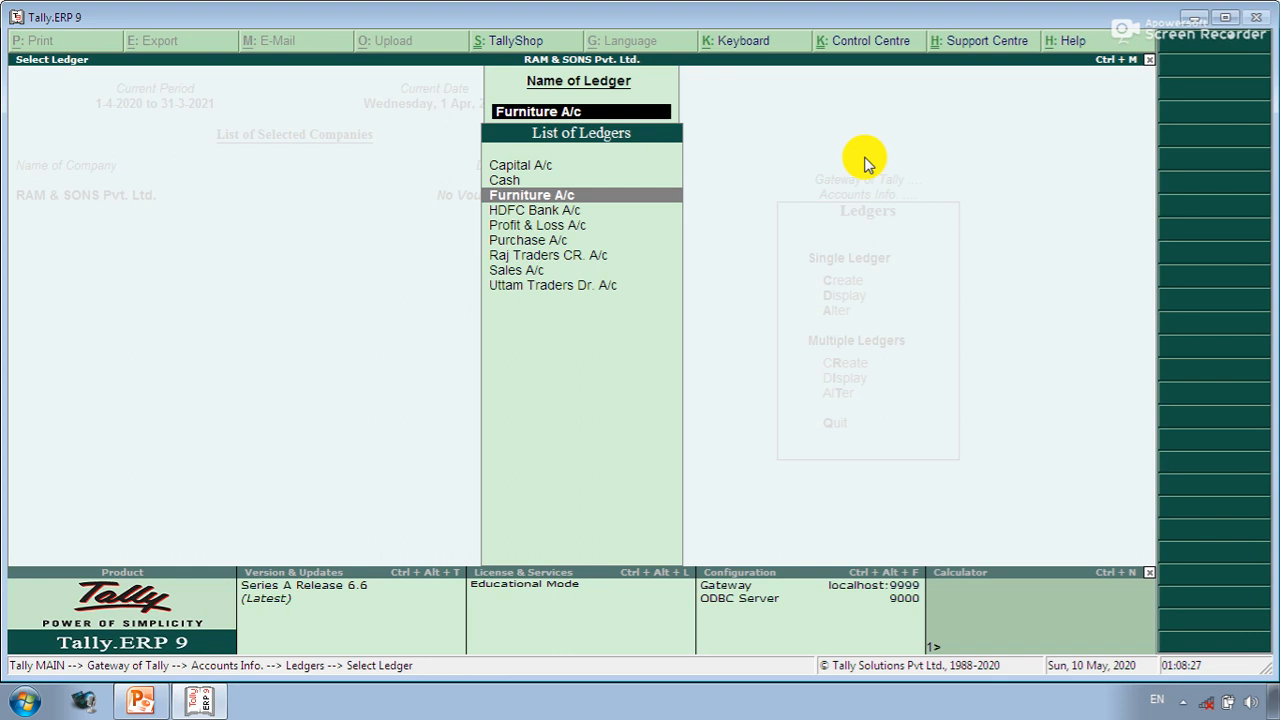
key("Escape")
- Reopen Furniture A/c for alteration and delete the ledger with Alt+D
key("Return")
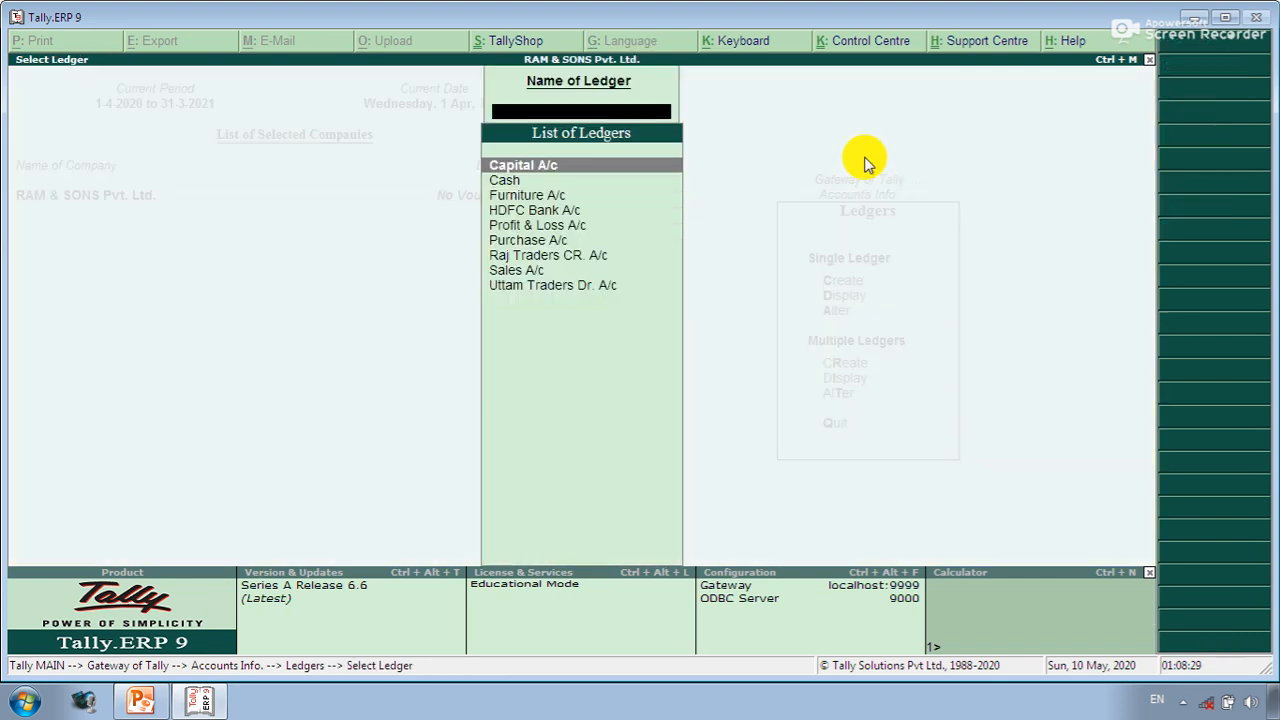
key("Down")
key("Down")
key("Down")
key("Up")
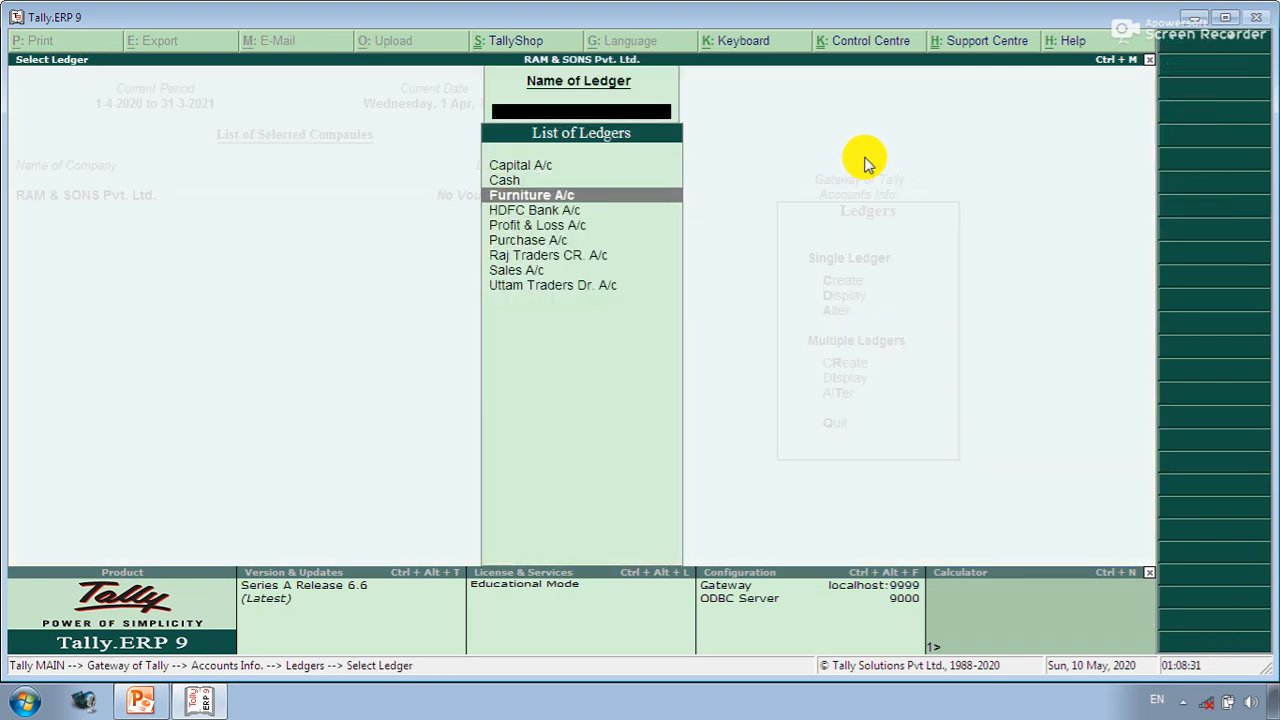
key("Return")
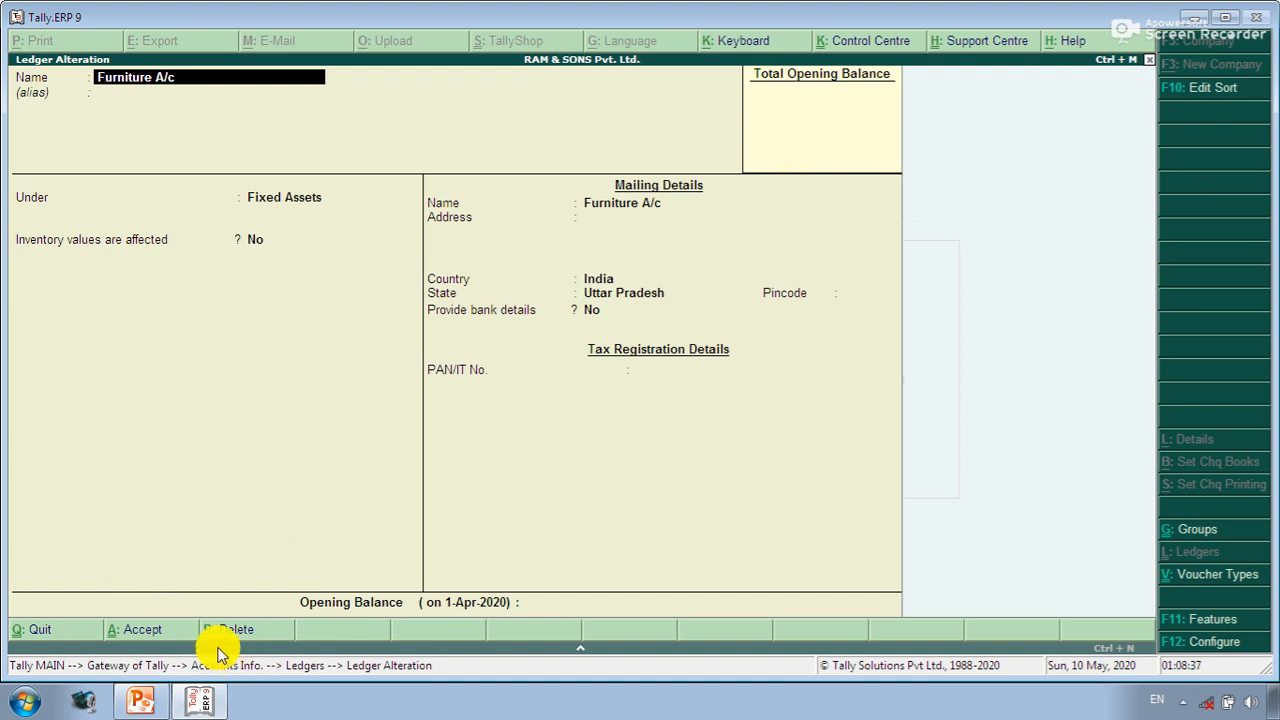
key("alt+d")
key("y")
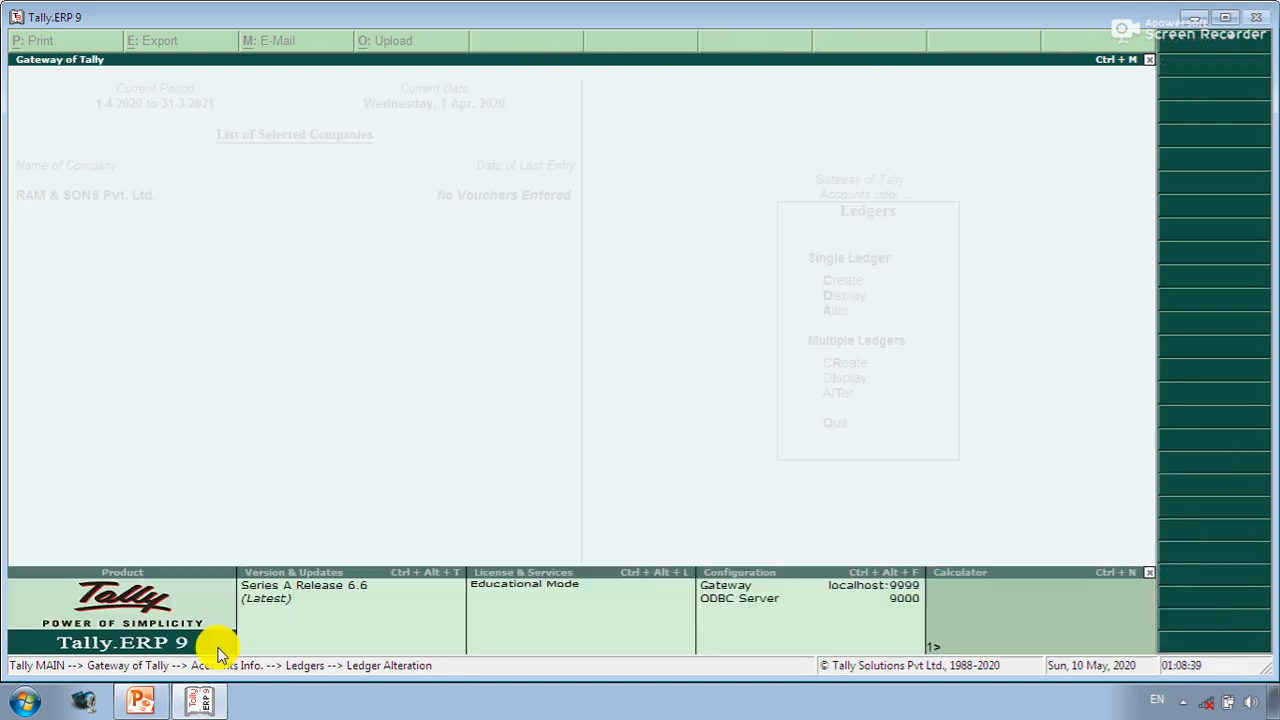
- Switch to PowerPoint and play the Ledgers slide full-screen from the current slide
key("alt+Tab")
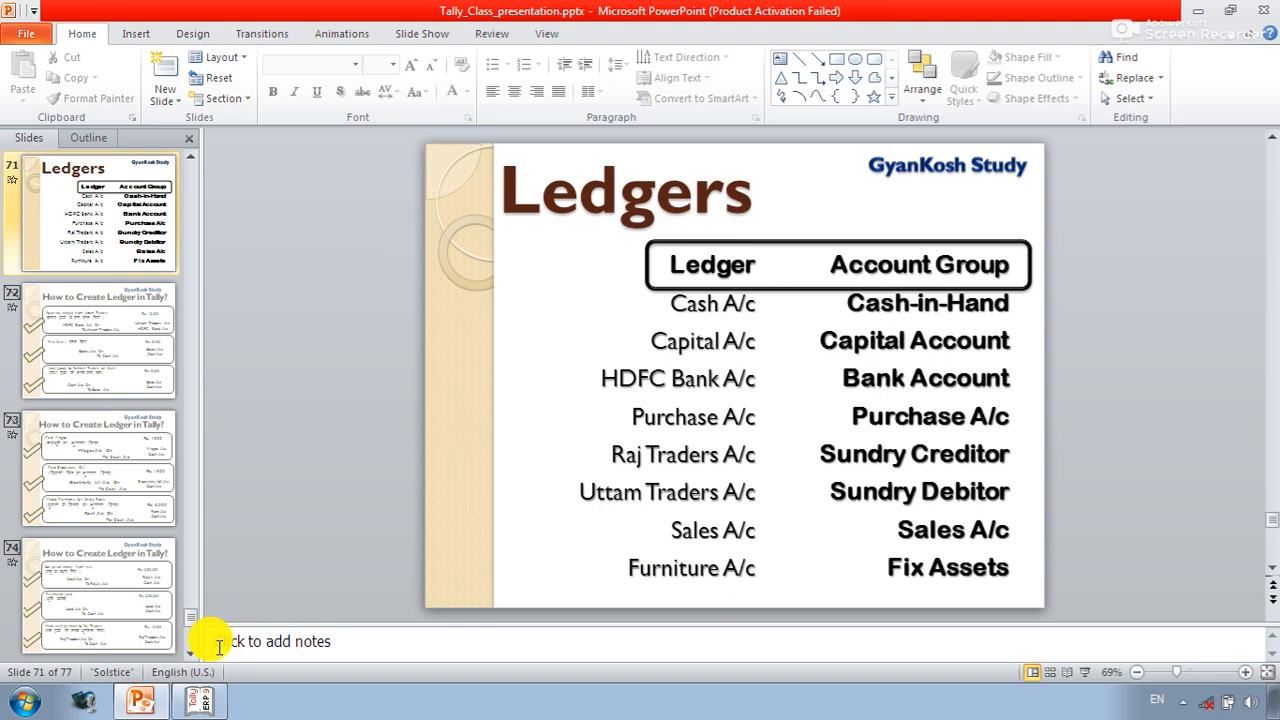
key("shift+F5")
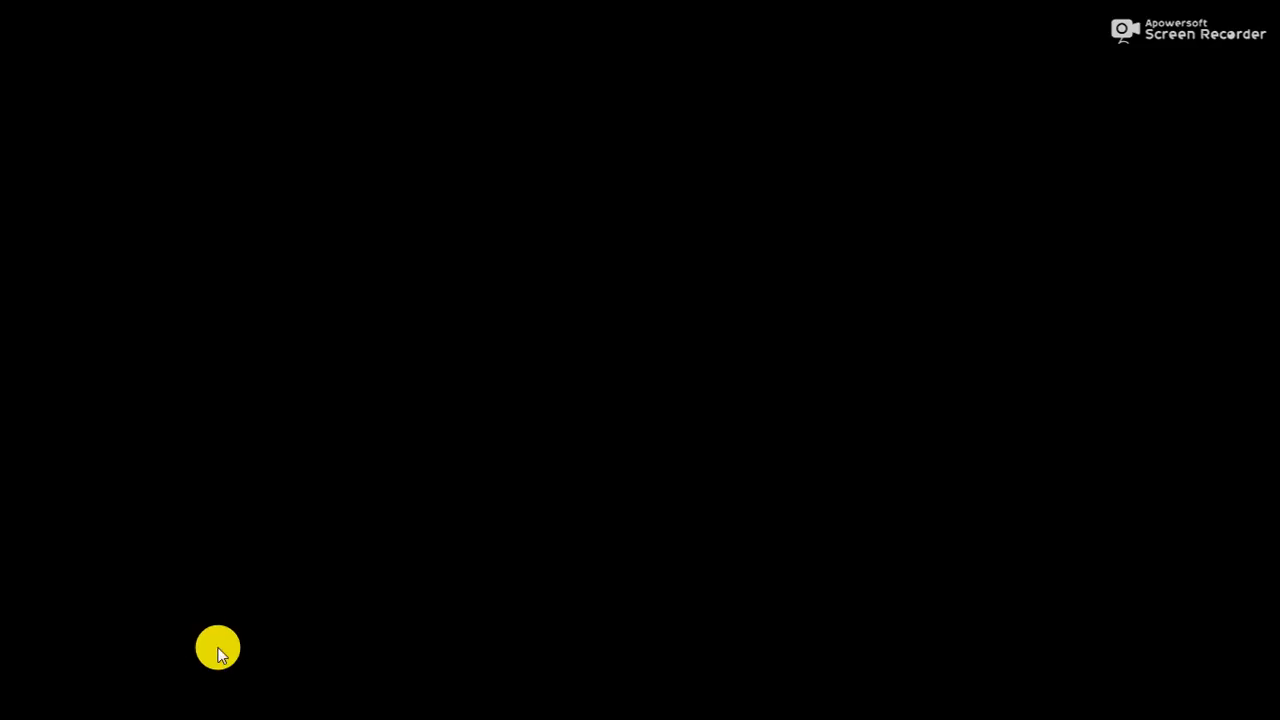